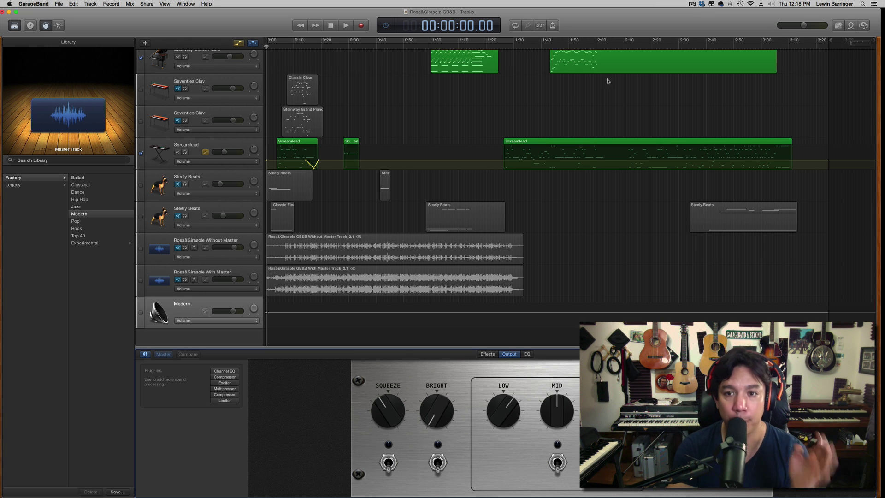
Step: Look through the project's tracks down to the master track and review the command that shows or hides the master track
scroll(440, 140, up, 3)
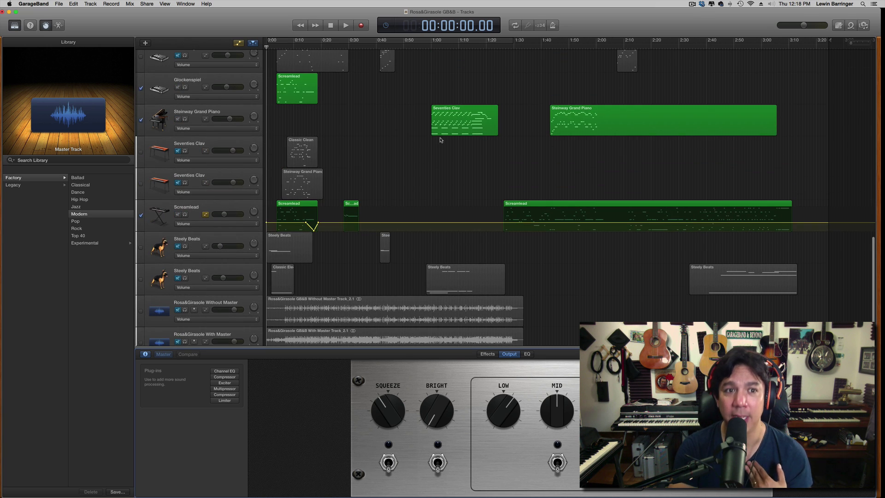
scroll(174, 54, up, 5)
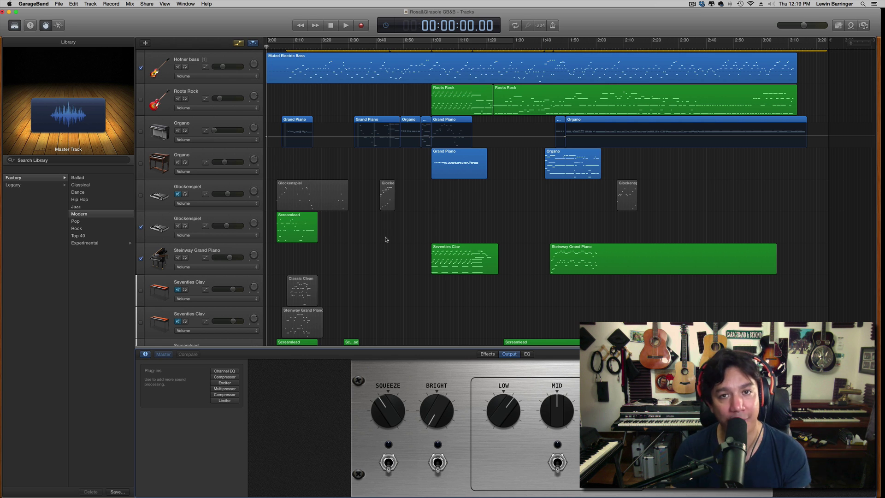
scroll(386, 239, down, 5)
scroll(386, 239, down, 3)
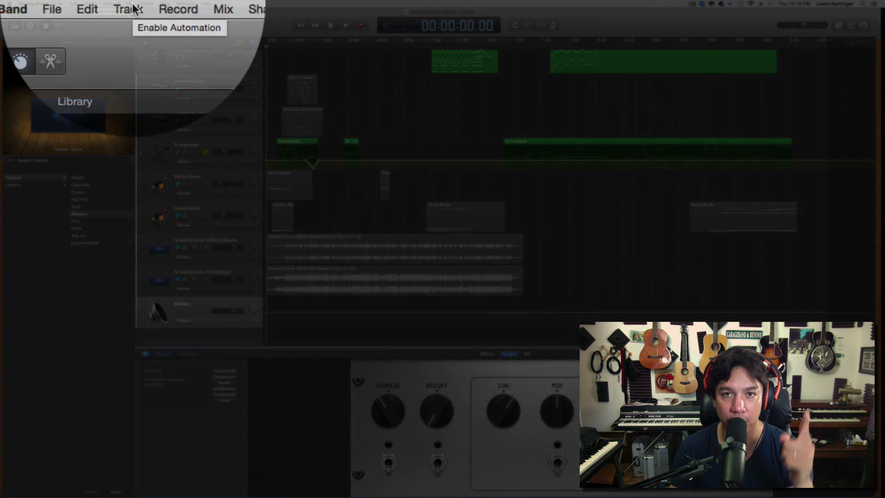
click(92, 4)
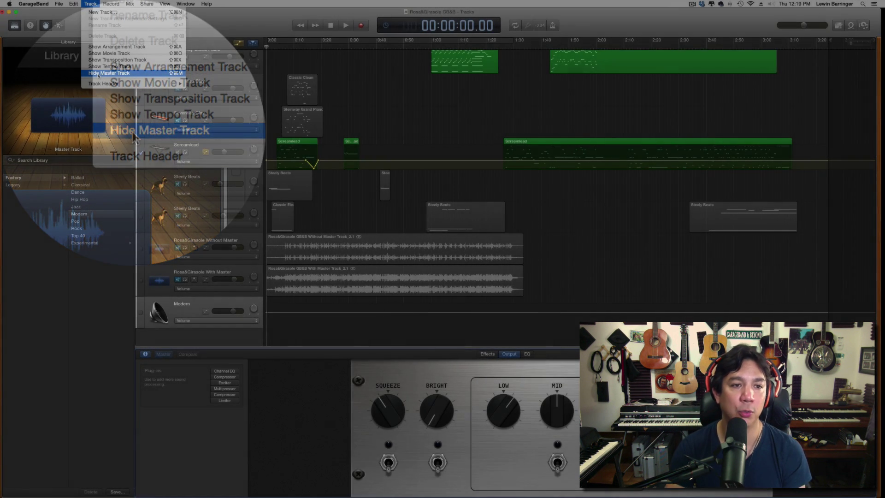
click(98, 74)
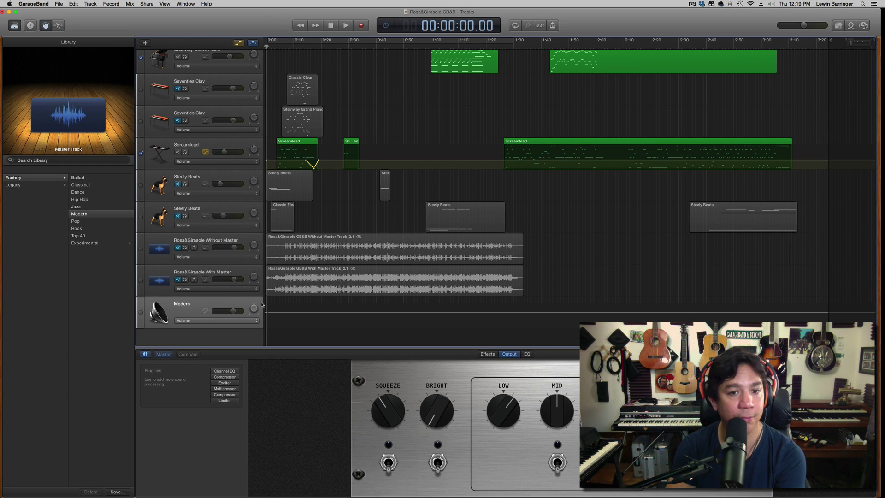
scroll(373, 283, up, 10)
scroll(374, 283, down, 10)
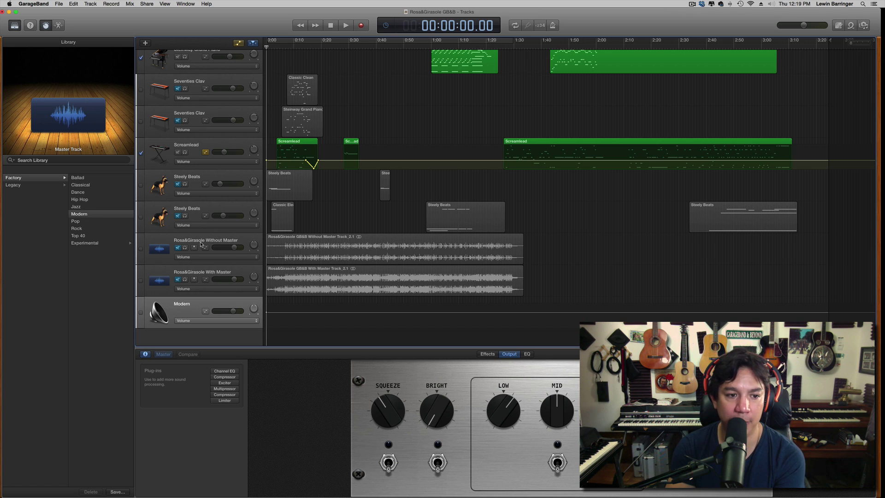
Step: Unmute and solo the Without Master track and show its waveform in the editor
click(178, 249)
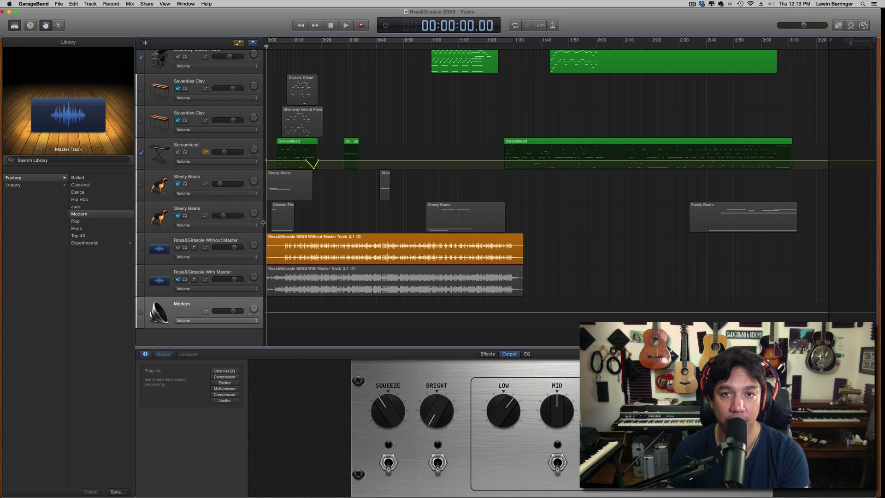
click(58, 26)
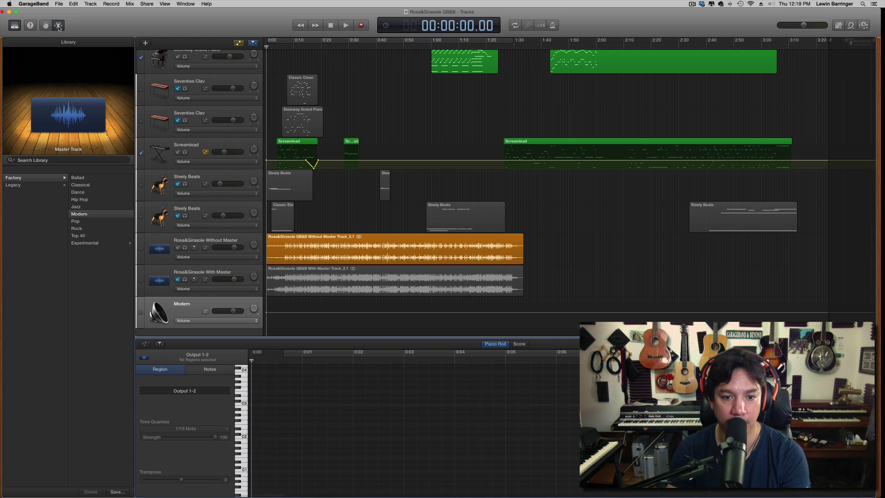
click(218, 241)
click(185, 250)
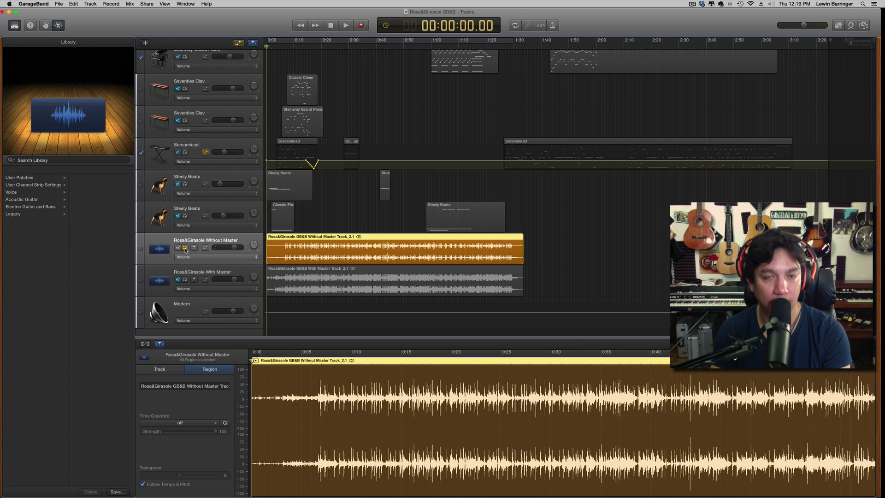
Step: Play the soloed Without Master track for about 10 seconds, stop, and turn off its solo
key(space)
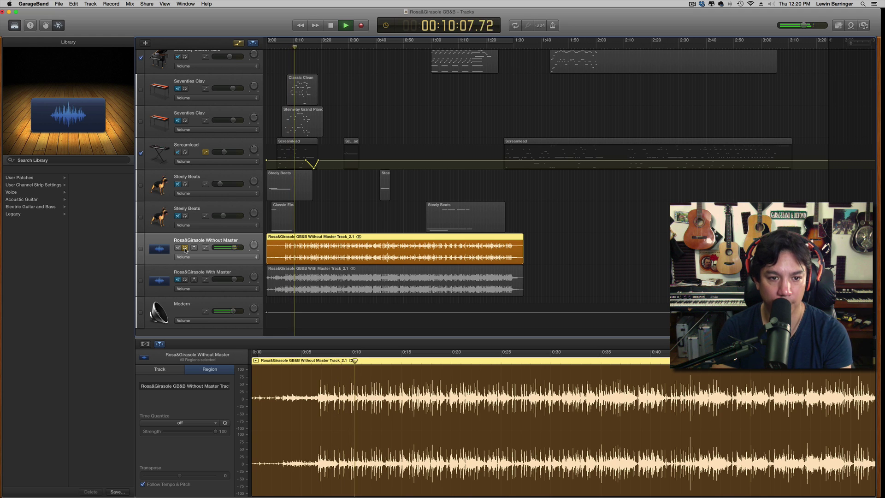
key(space)
click(184, 248)
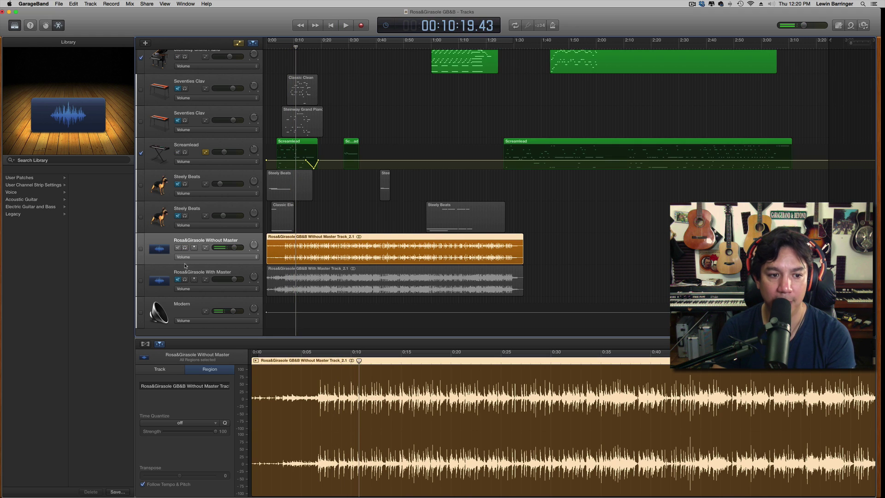
Step: Solo the With Master track, play it from the start for about 15 seconds with its waveform shown, and stop
click(185, 280)
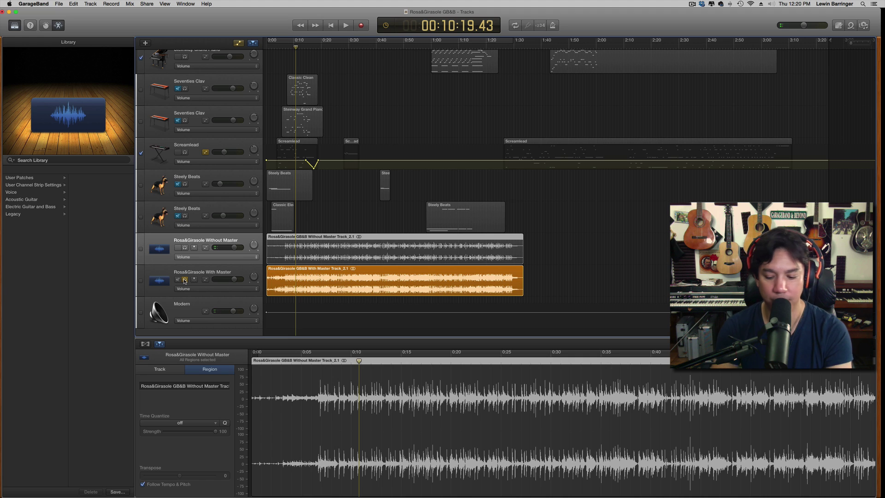
key(Return)
key(space)
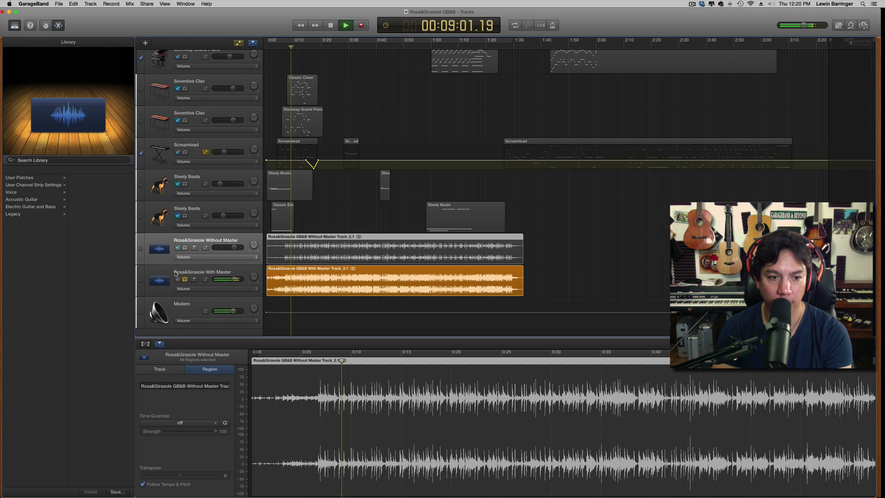
click(186, 272)
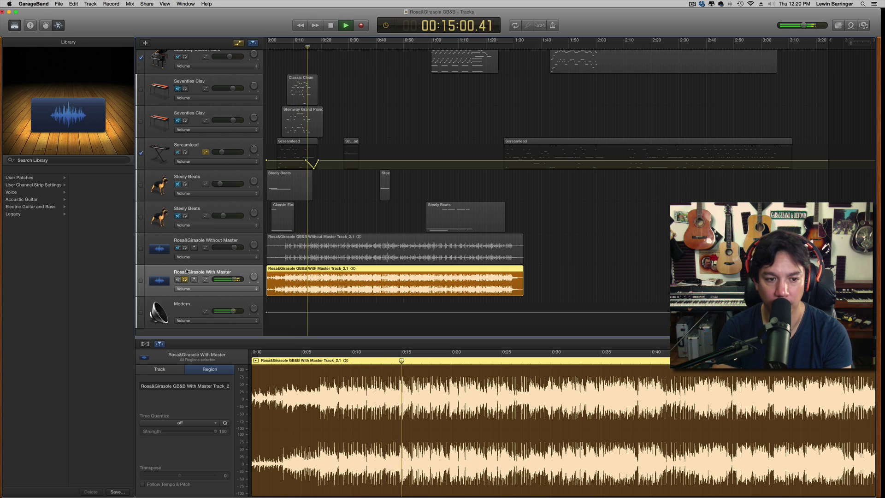
key(space)
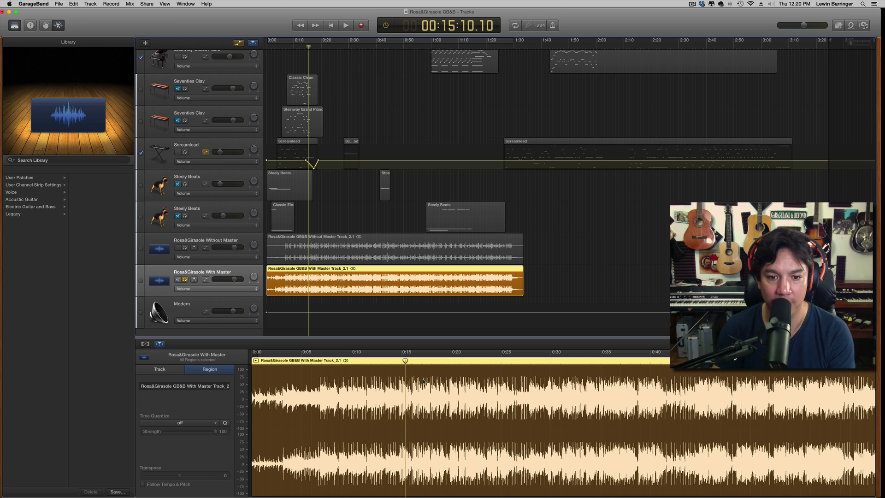
Step: Compare the waveforms of the Without Master and With Master regions in the editor, with both tracks soloed
click(360, 235)
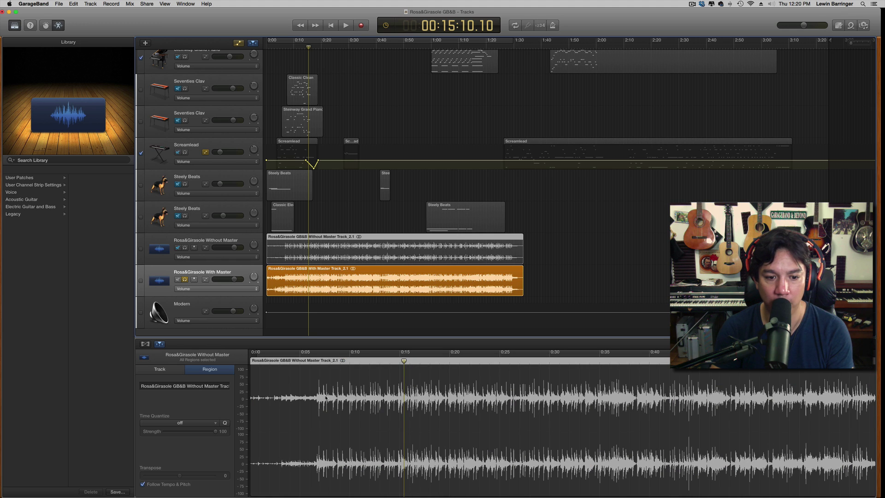
click(186, 248)
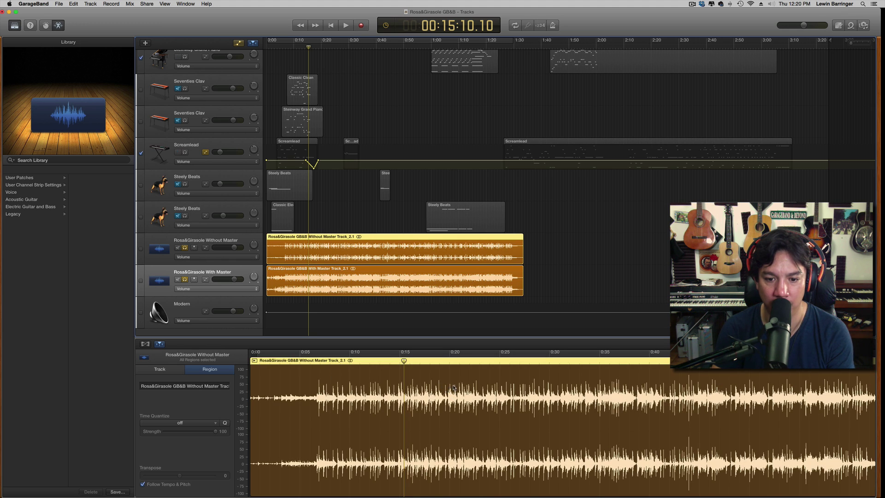
click(363, 280)
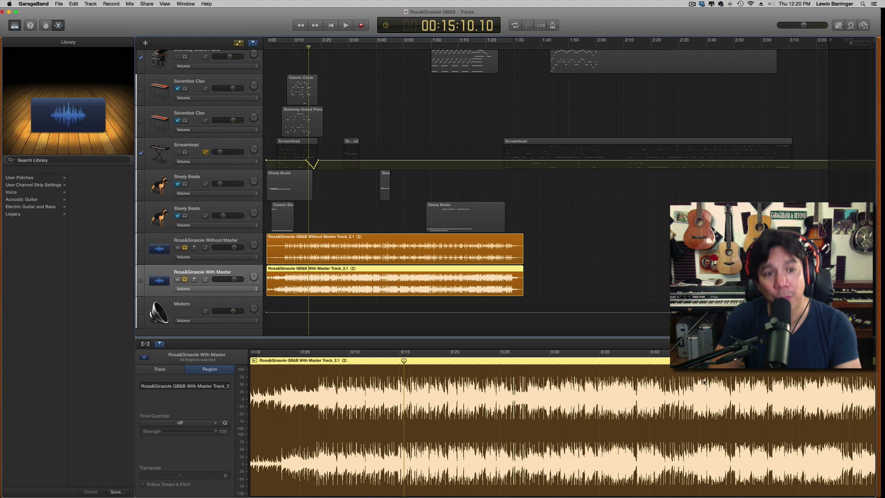
Step: Turn off solo on the Without Master and With Master tracks and mute both
click(185, 247)
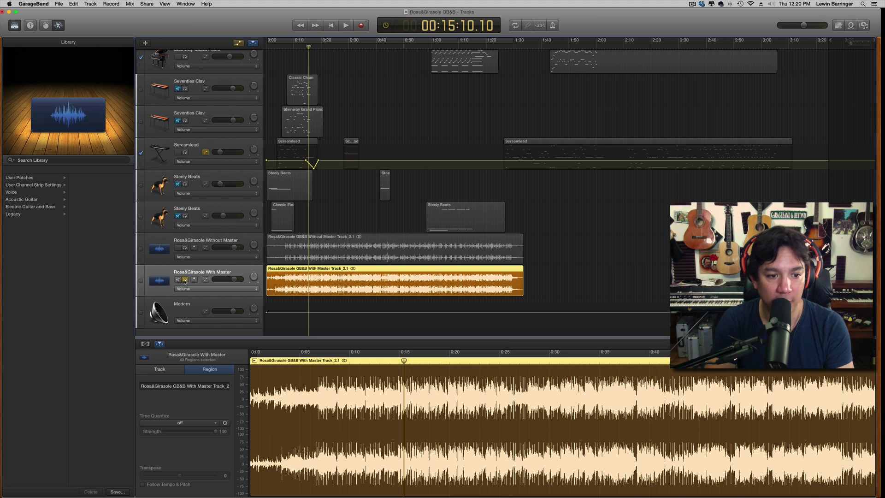
click(185, 280)
click(178, 249)
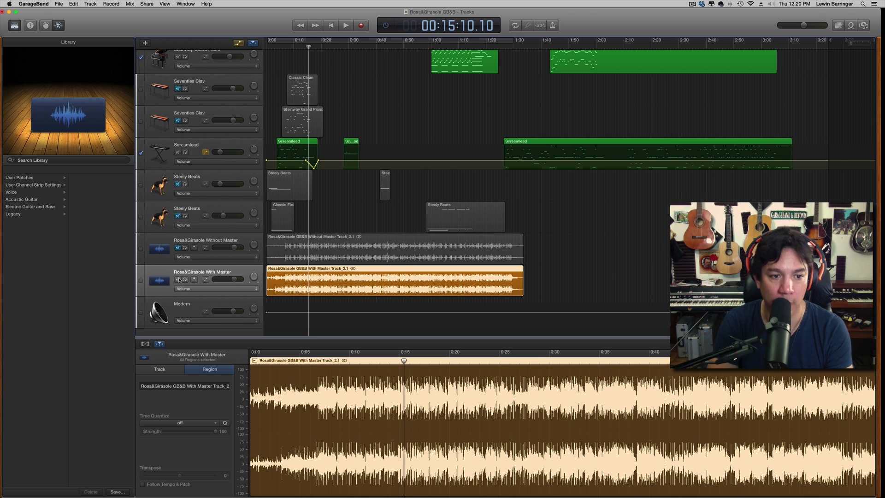
click(178, 279)
Step: Select the master track, choose the Modern master preset, and show its output controls and plug-ins
click(182, 309)
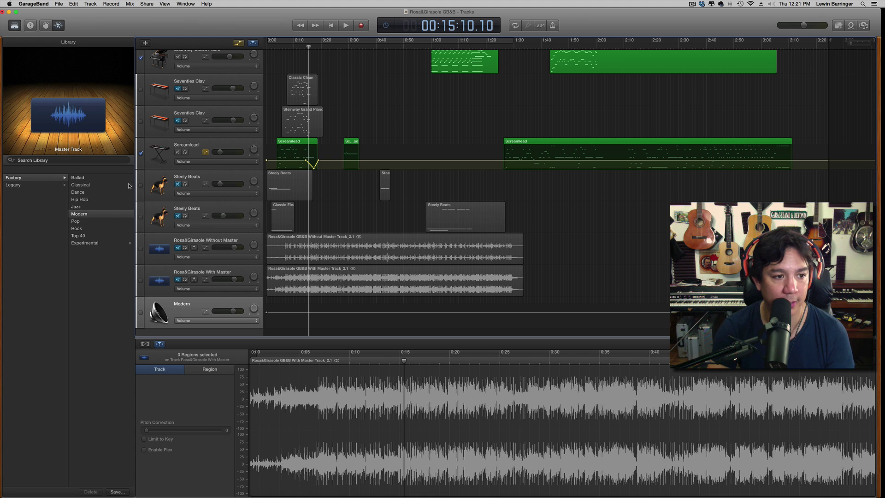
click(108, 214)
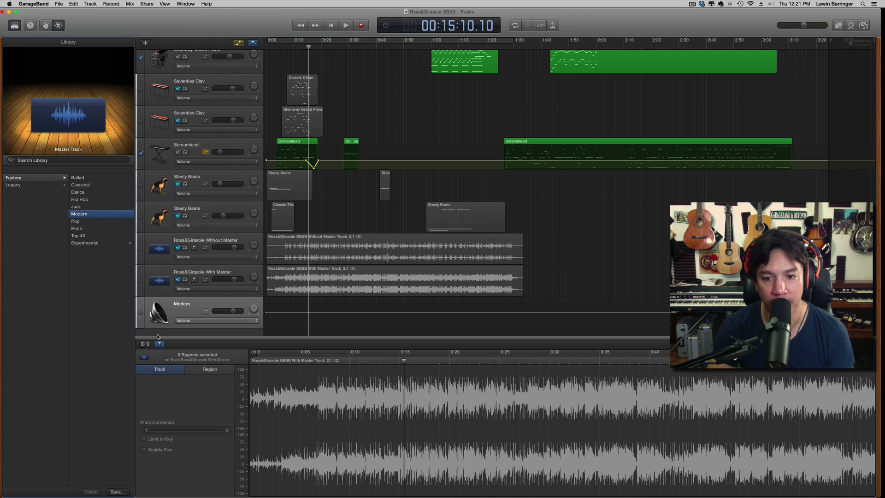
click(46, 23)
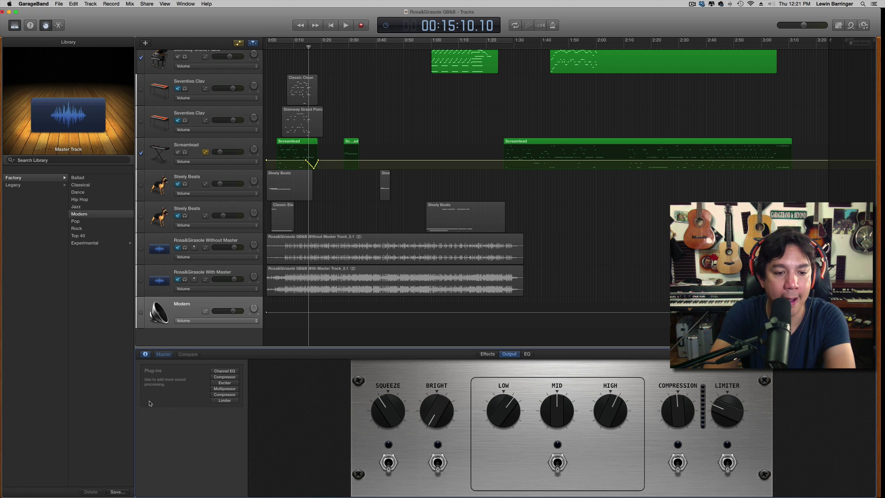
Step: Turn on the master track's Channel EQ, both Compressors, Multipressor and Limiter plug-ins, leaving the Exciter off
click(214, 371)
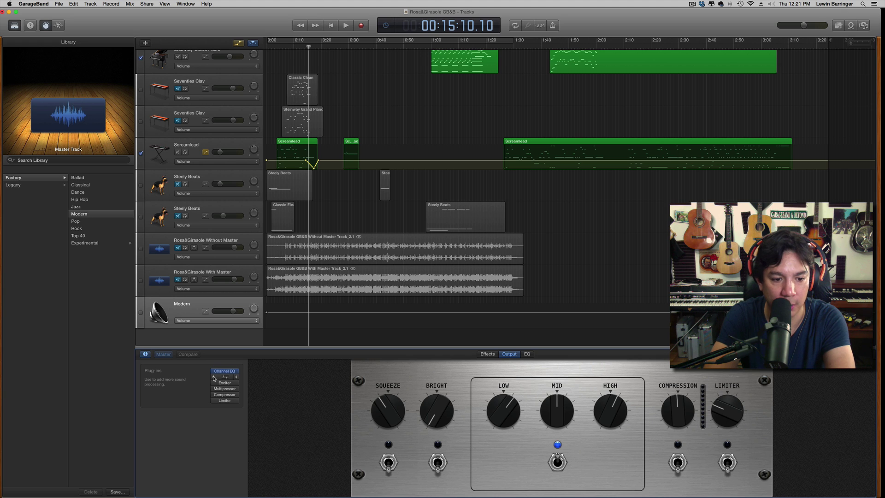
click(214, 378)
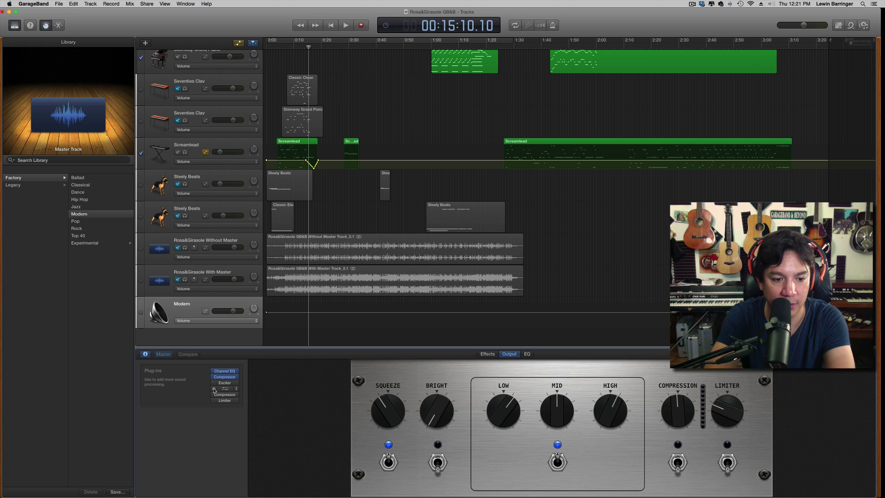
click(214, 390)
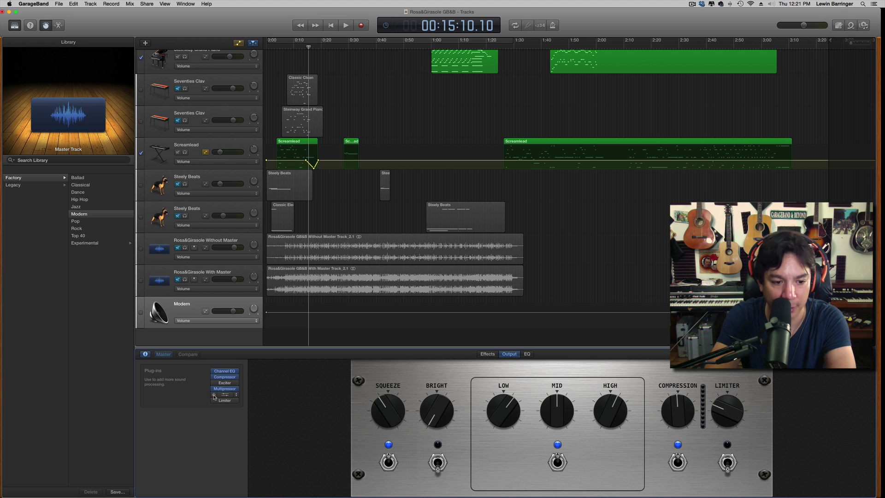
click(214, 395)
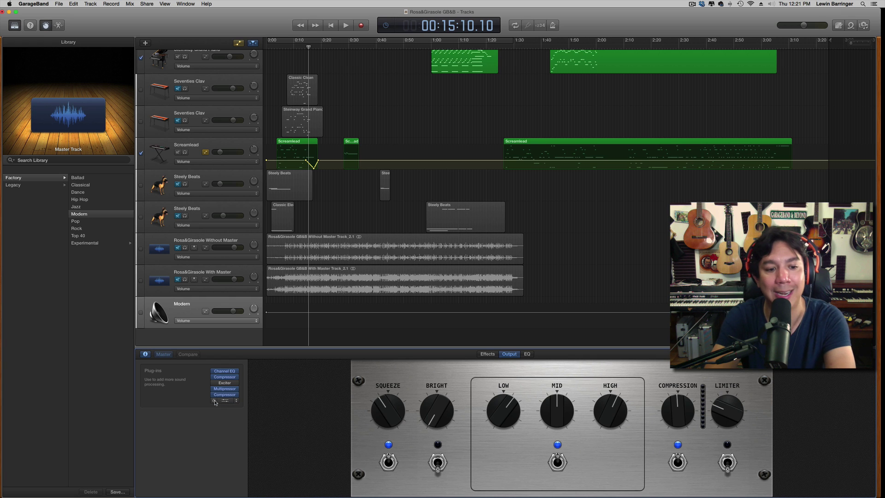
click(215, 401)
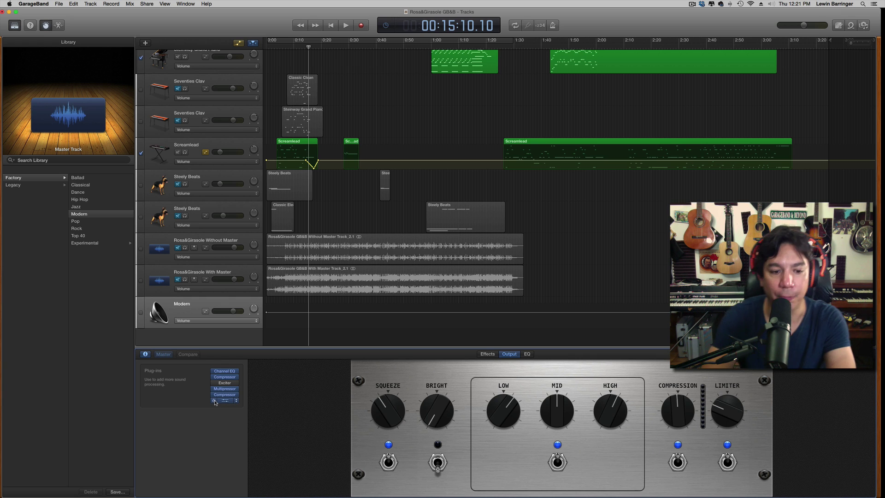
Step: Open the master Channel EQ, place its window over the arrangement, and play the song for about 8 seconds to watch the analyzer
click(225, 372)
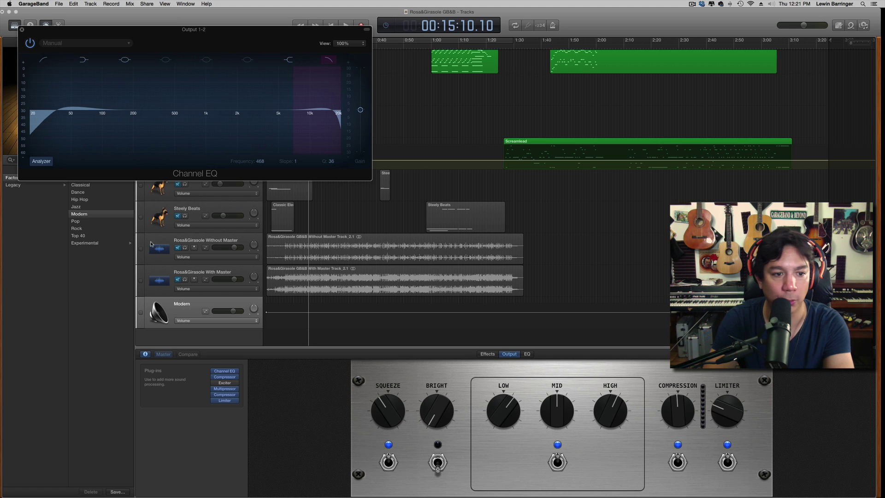
drag(190, 30, 519, 85)
key(space)
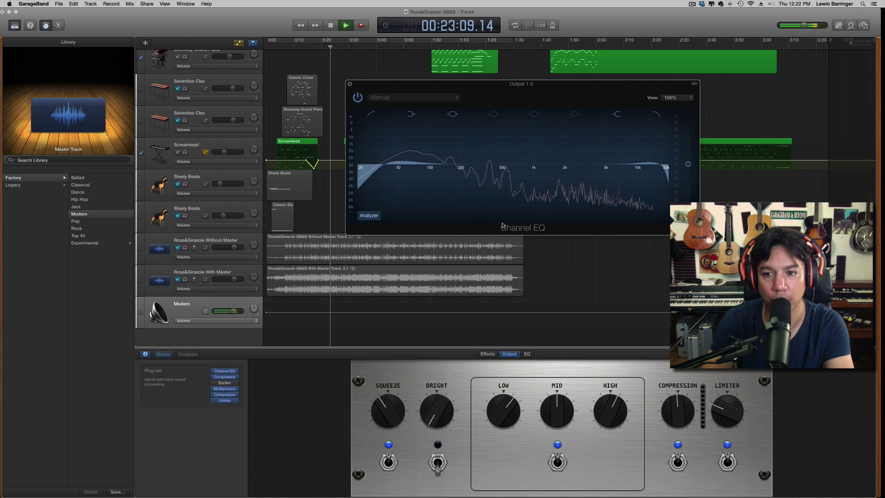
key(space)
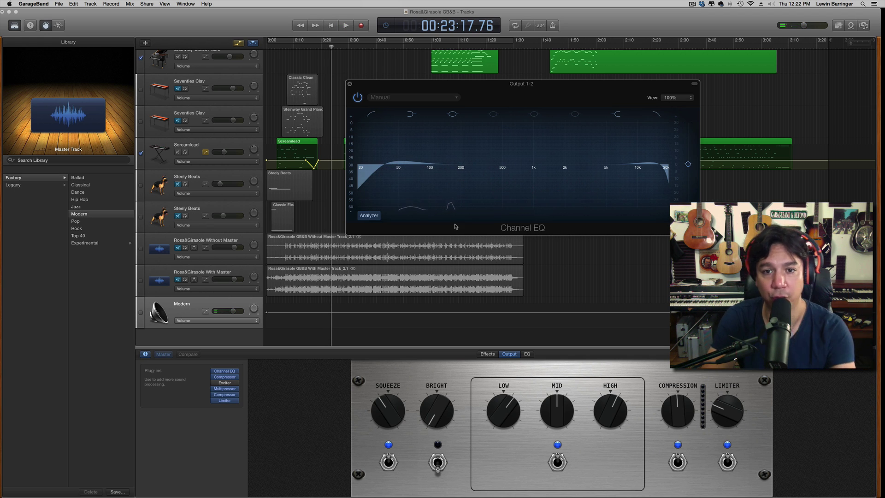
Step: Enable the fourth Channel EQ band, set it to 180 Hz with 0.0 dB gain, and start playback
click(493, 115)
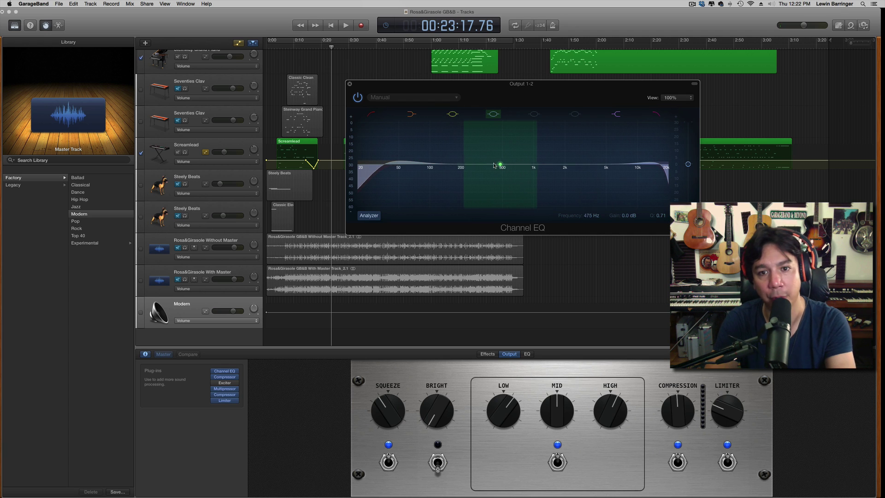
mouse_move(494, 165)
mouse_down()
mouse_move(485, 165)
mouse_move(502, 166)
mouse_up()
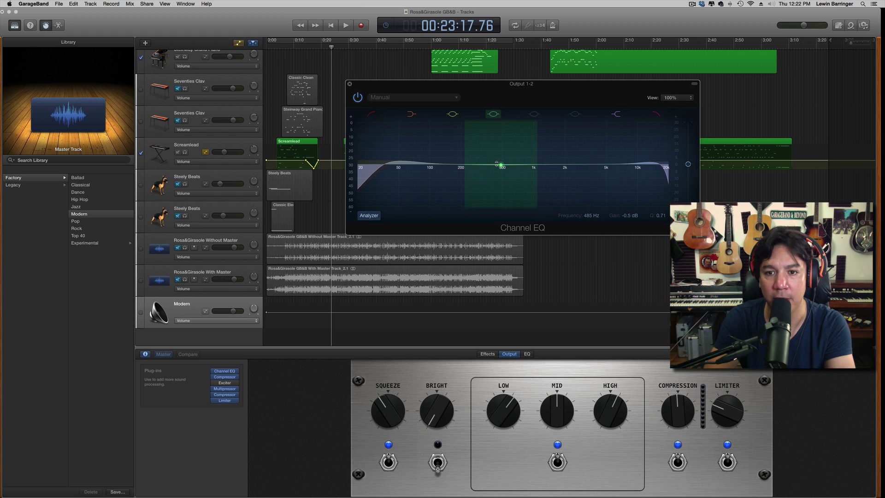
drag(503, 166, 454, 166)
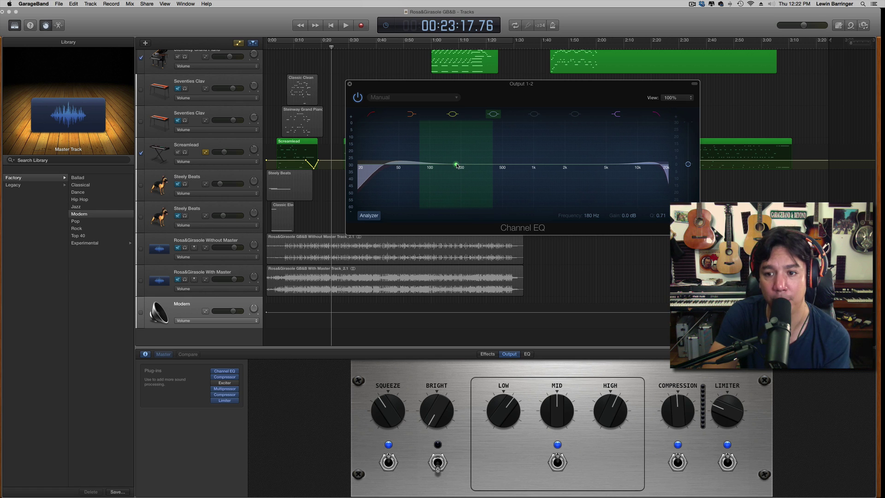
key(space)
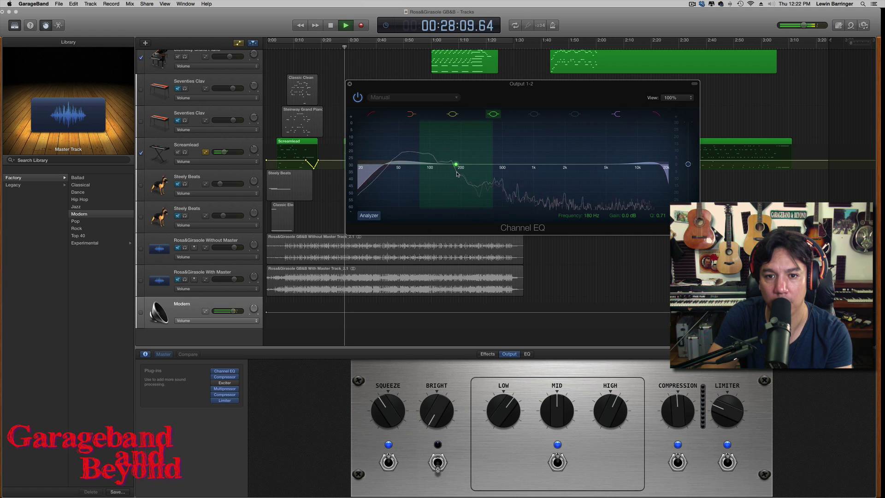
Step: Set the fourth Channel EQ band to 162 Hz, -4.5 dB gain and Q 4.80, fine-tuning it during playback
key(space)
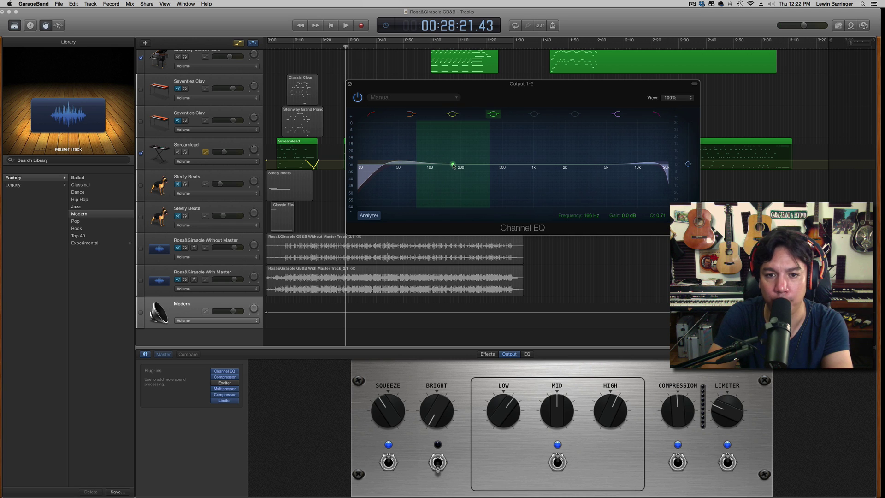
drag(454, 165, 454, 172)
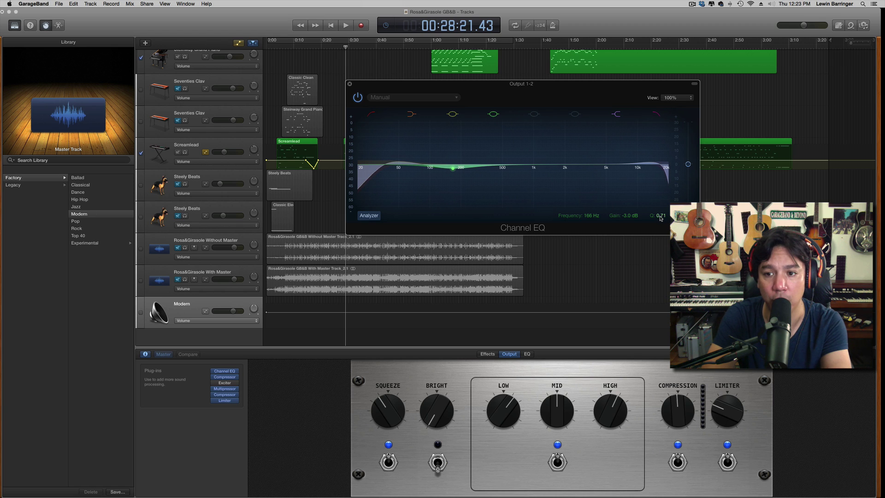
mouse_move(661, 218)
mouse_down()
mouse_move(661, 228)
mouse_move(661, 207)
mouse_up()
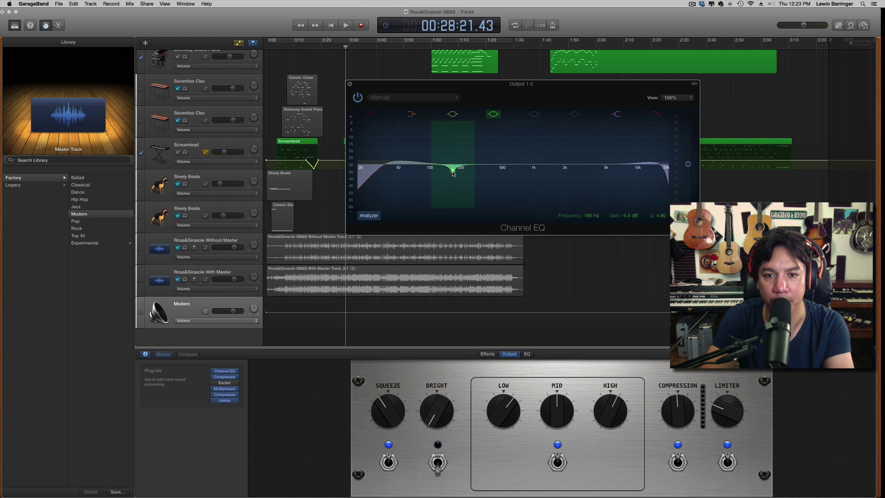
key(space)
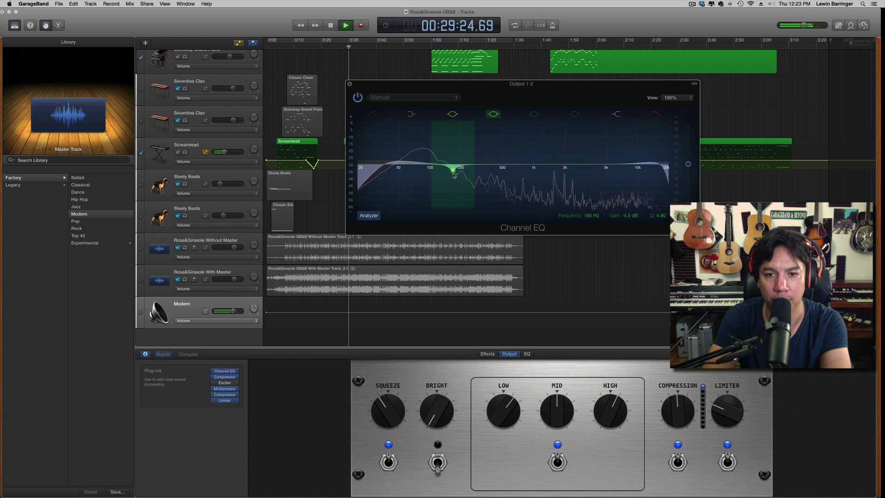
drag(455, 175, 452, 172)
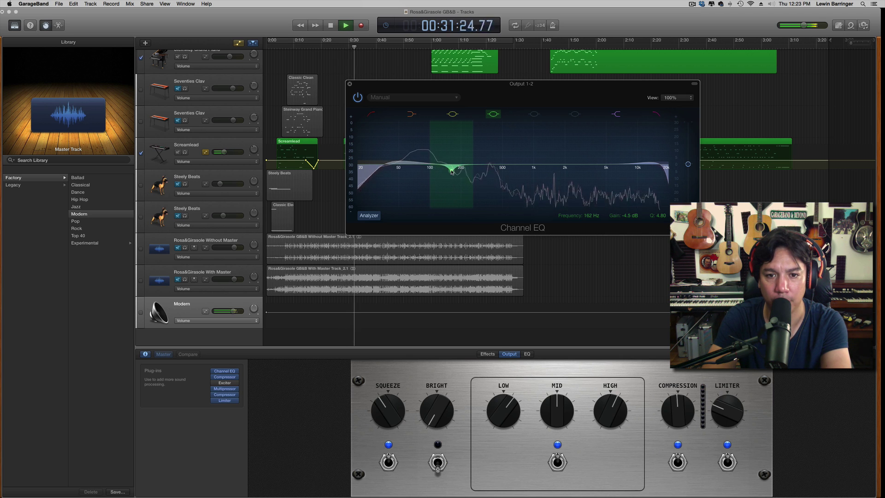
key(space)
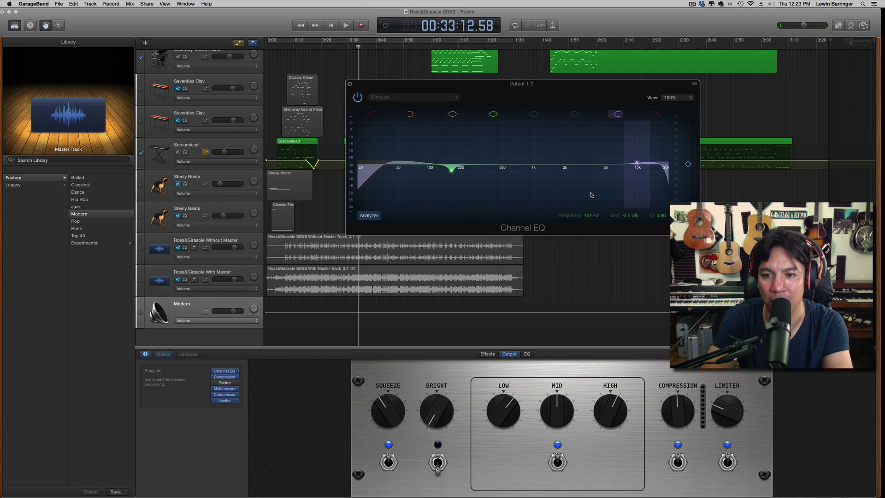
Step: Play a few seconds of the song, then set the EQ's high shelf to 4150 Hz with +3.0 dB gain
key(space)
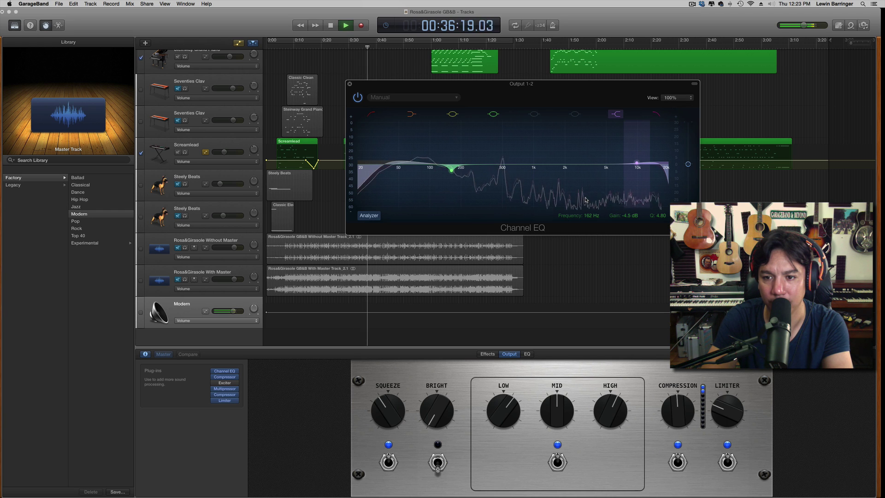
key(space)
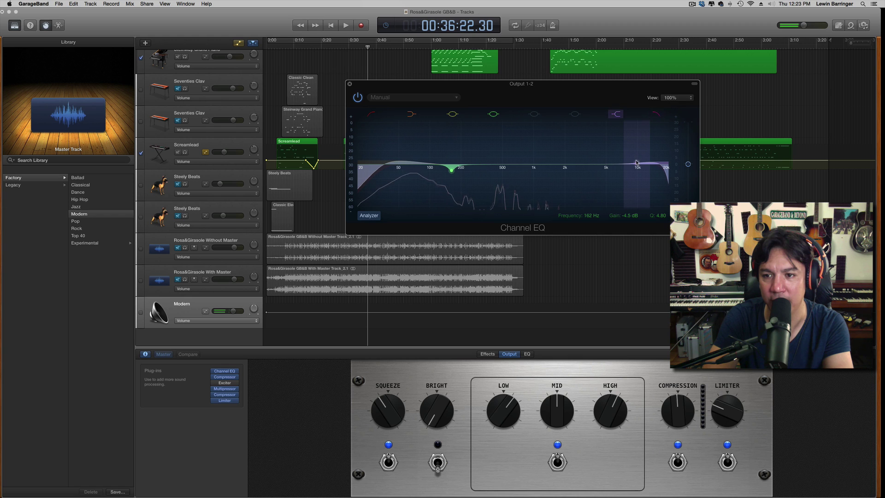
drag(637, 164, 598, 162)
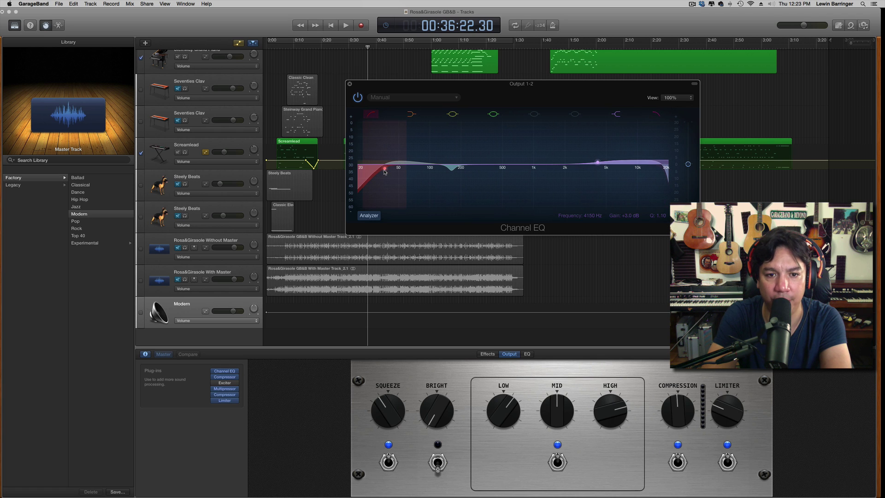
Step: Raise the EQ's low cut to just under 50 Hz and lower its high cut to about 13.5 kHz, adjusting during playback
drag(385, 170, 399, 171)
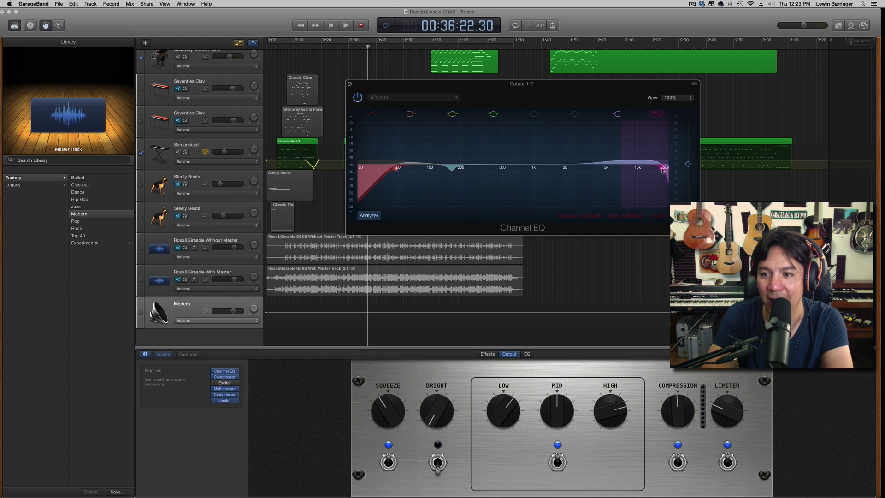
drag(663, 170, 655, 171)
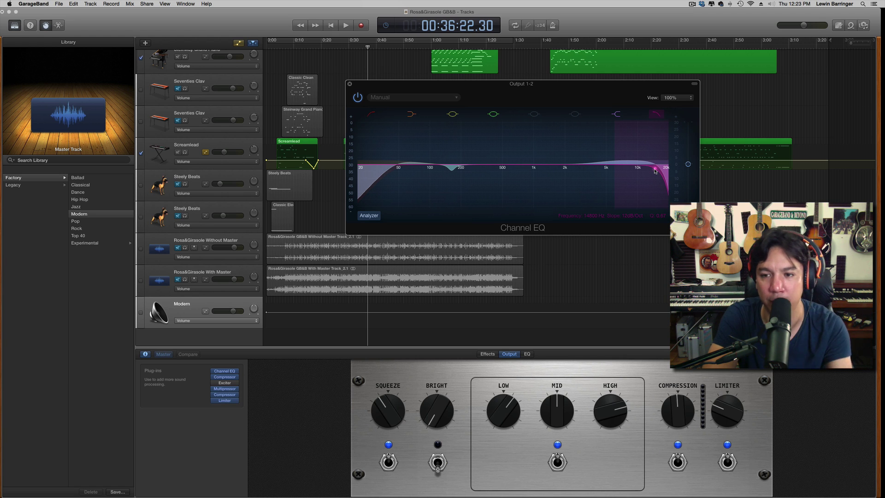
key(space)
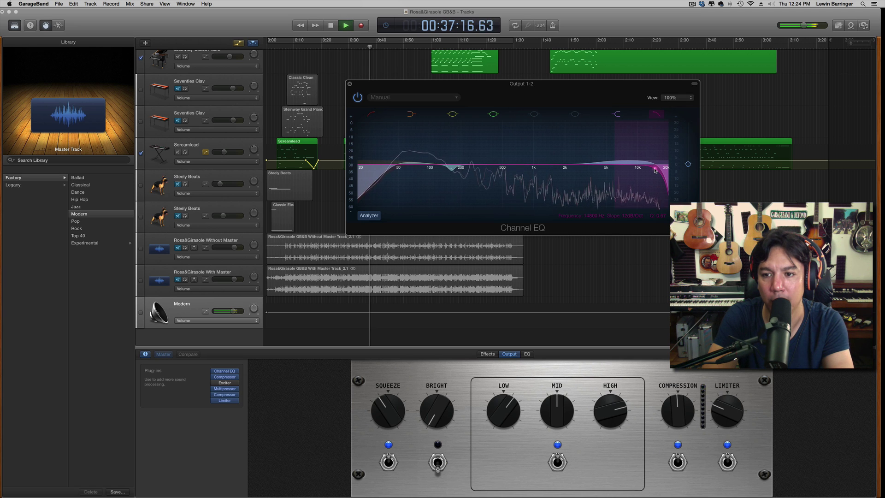
drag(655, 171, 651, 169)
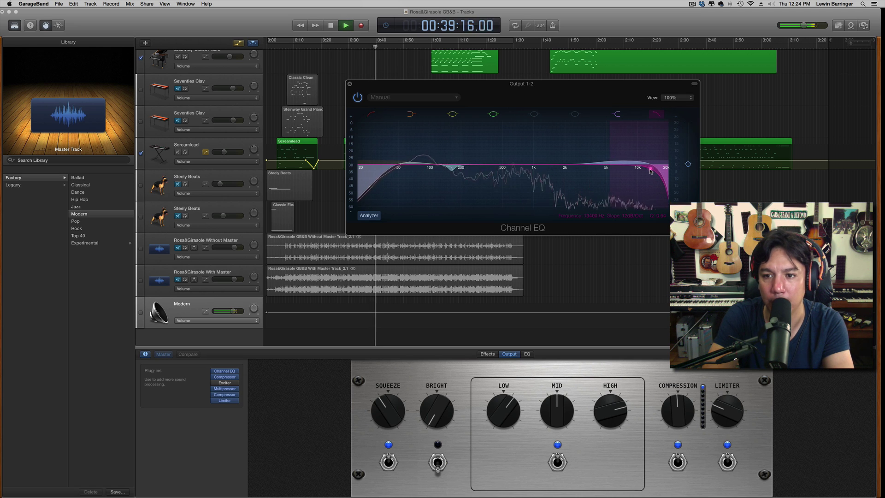
key(space)
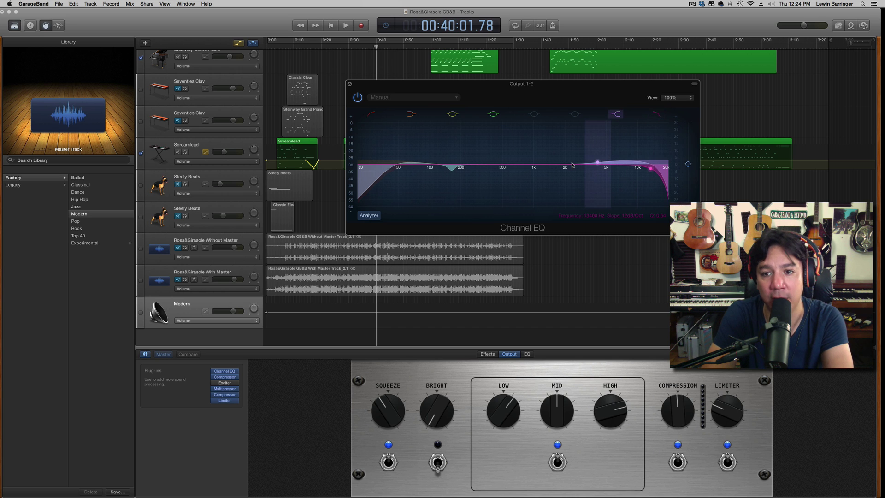
Step: Set the EQ's high shelf to about 2400 Hz with +2.0 dB gain while listening to the song
key(space)
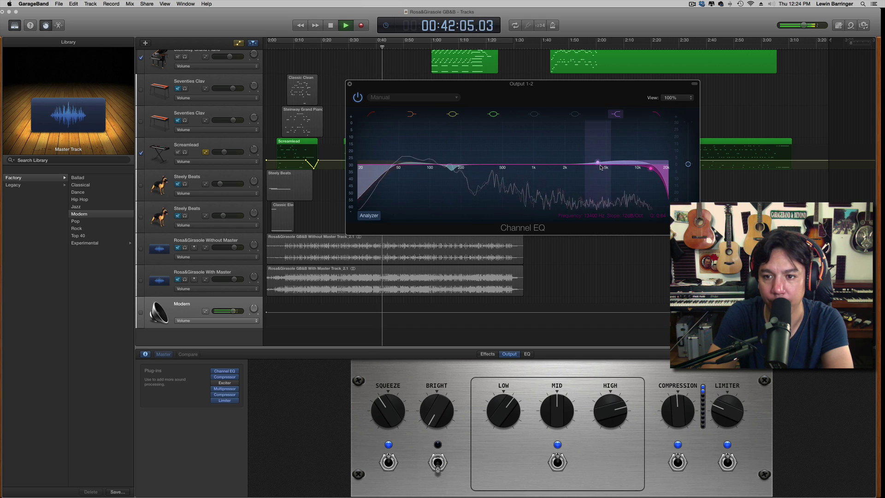
drag(597, 162, 573, 165)
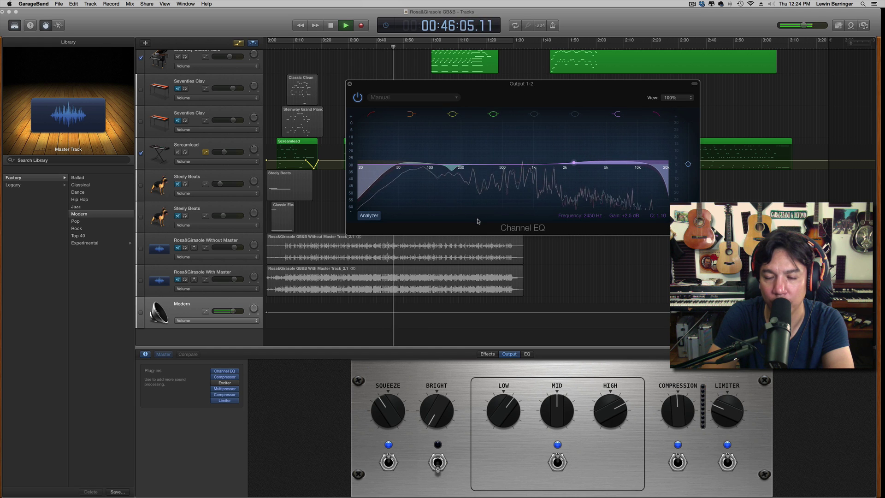
key(space)
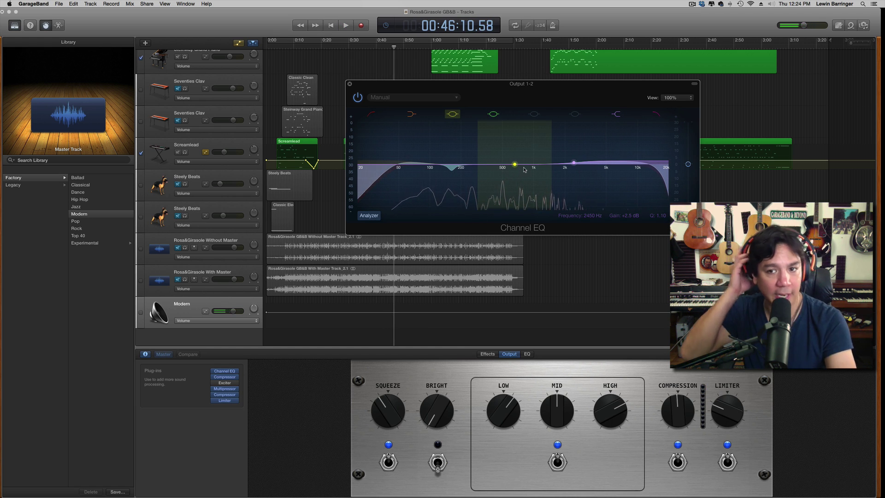
key(space)
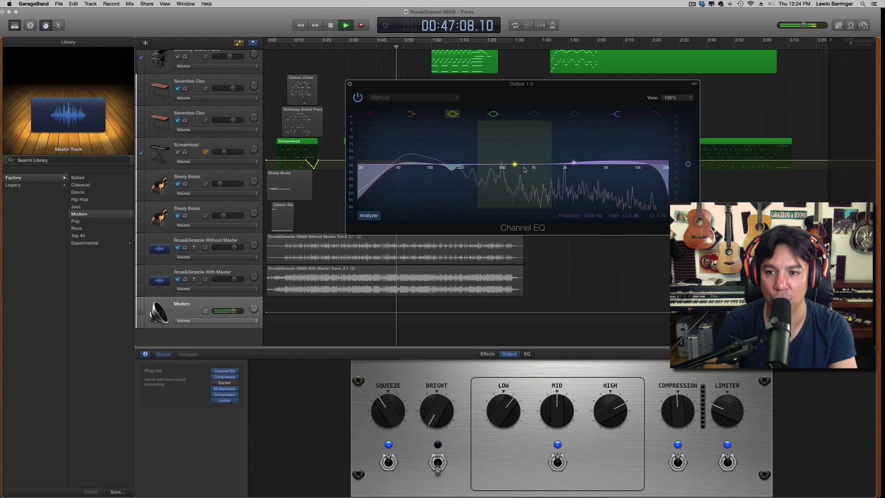
drag(575, 162, 574, 164)
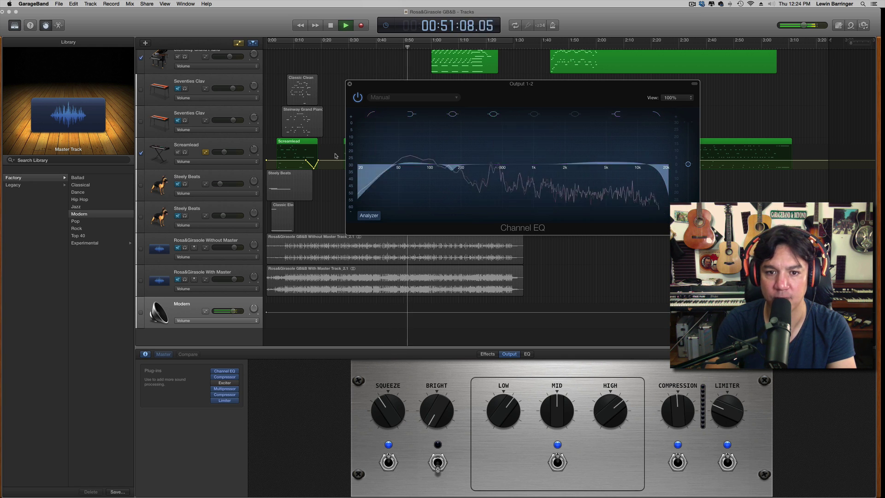
key(space)
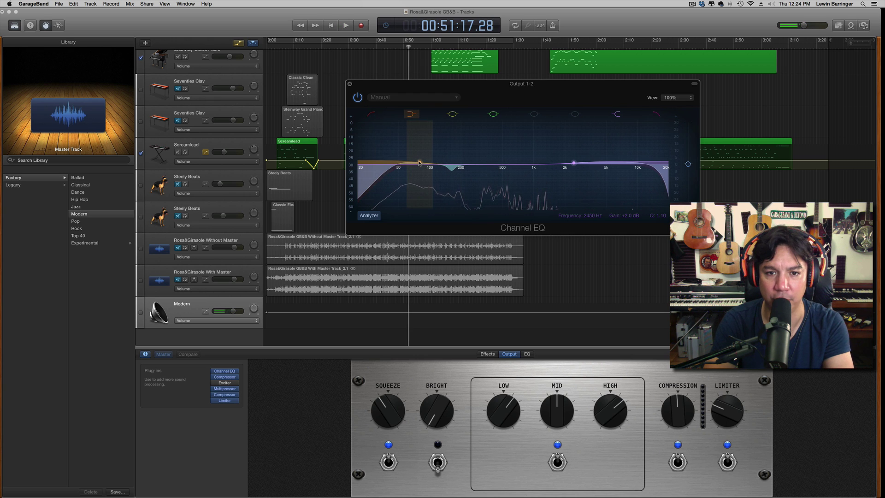
Step: Set the EQ's low shelf to 98.0 Hz with +6.0 dB gain during playback, return to the song's start and close the EQ
drag(420, 163, 418, 159)
key(space)
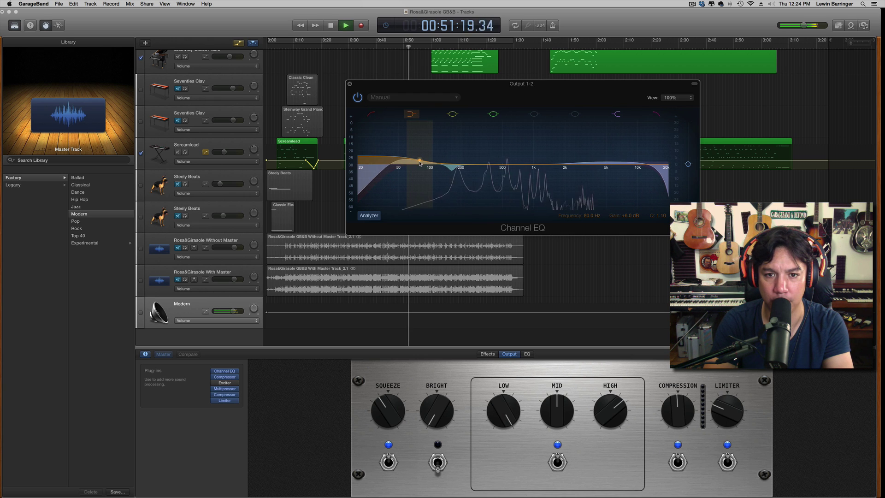
drag(419, 157, 430, 161)
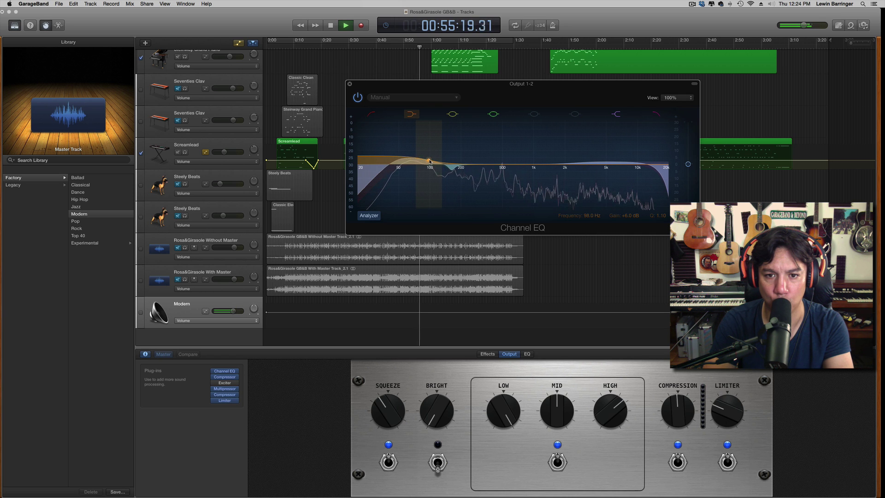
key(space)
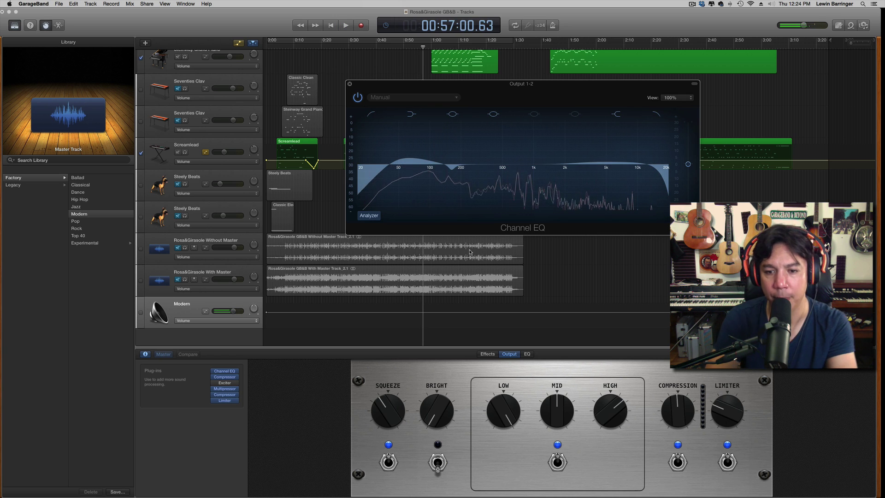
key(Return)
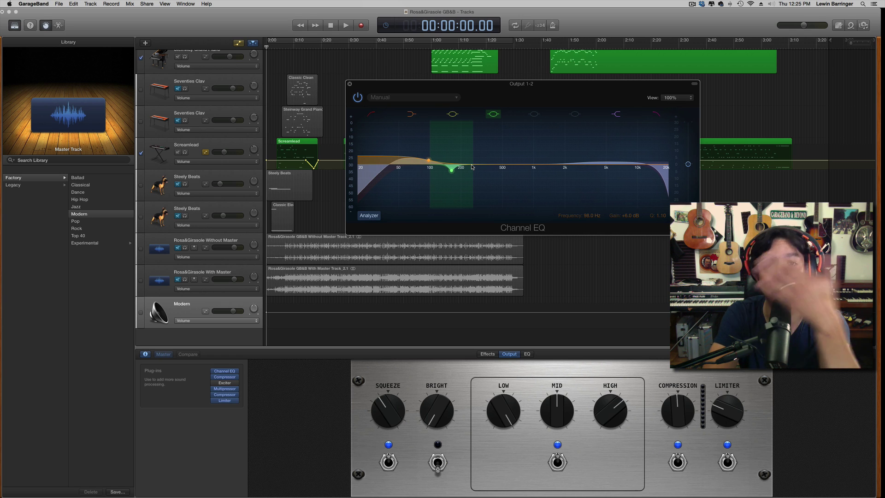
click(349, 84)
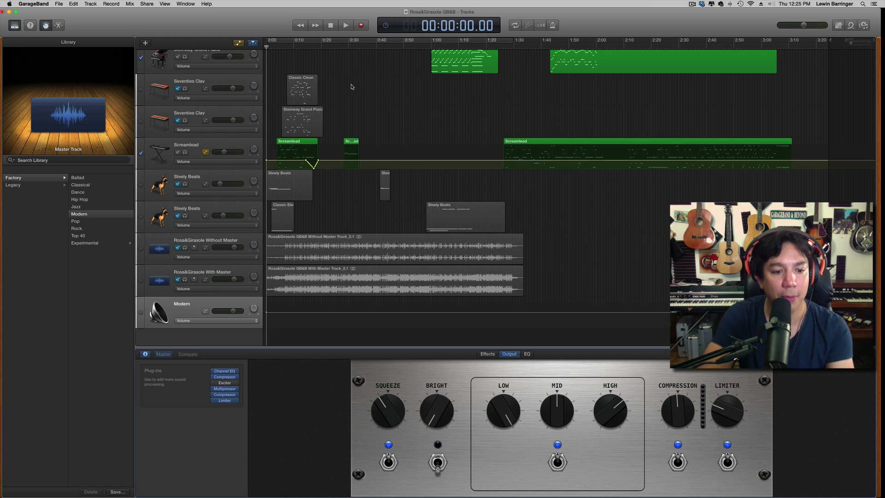
Step: Open the master track's first Compressor, switch it off and back on, and play the song's first few seconds
click(225, 378)
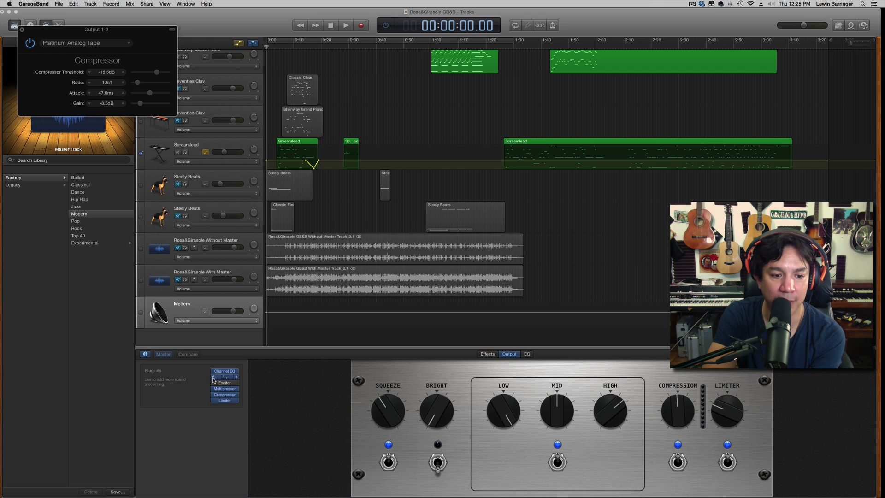
click(215, 378)
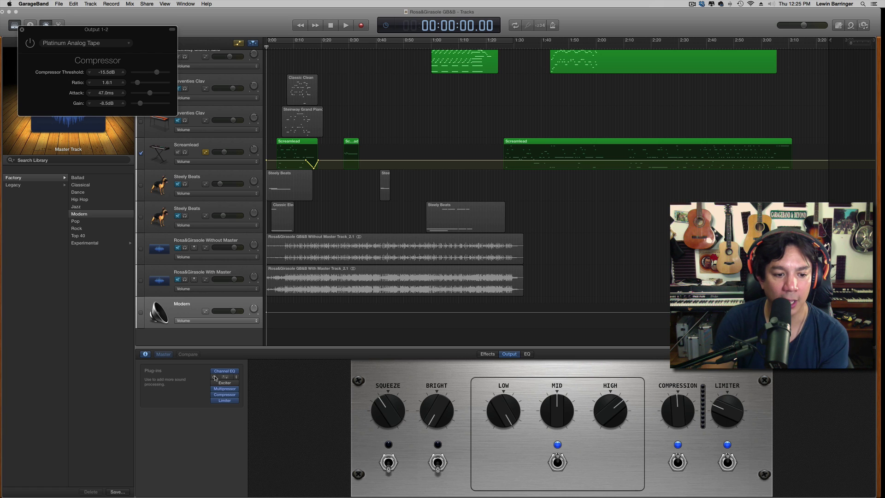
click(214, 377)
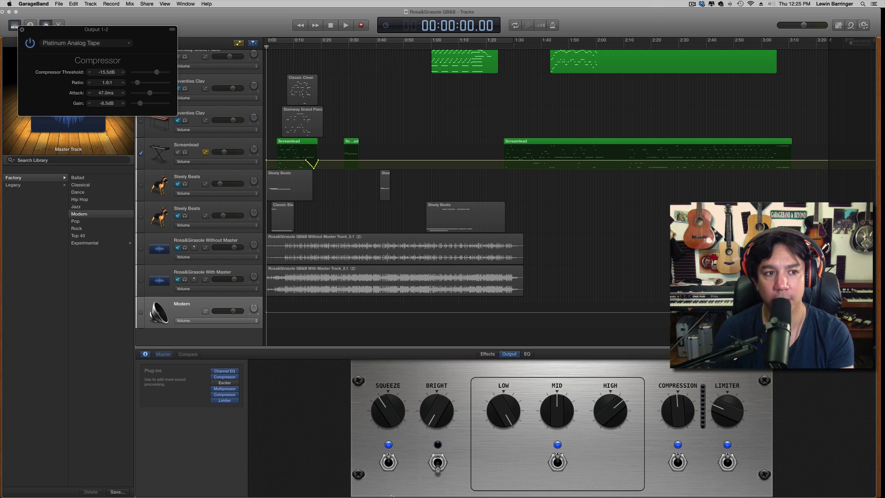
key(space)
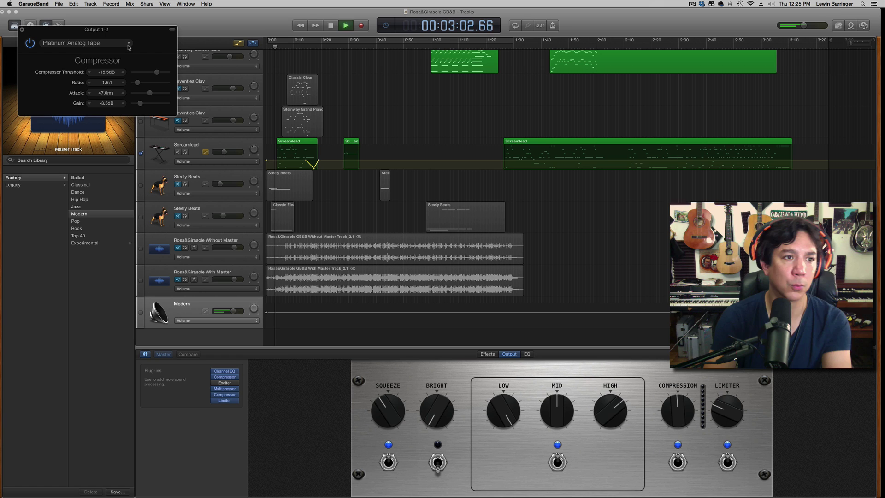
key(space)
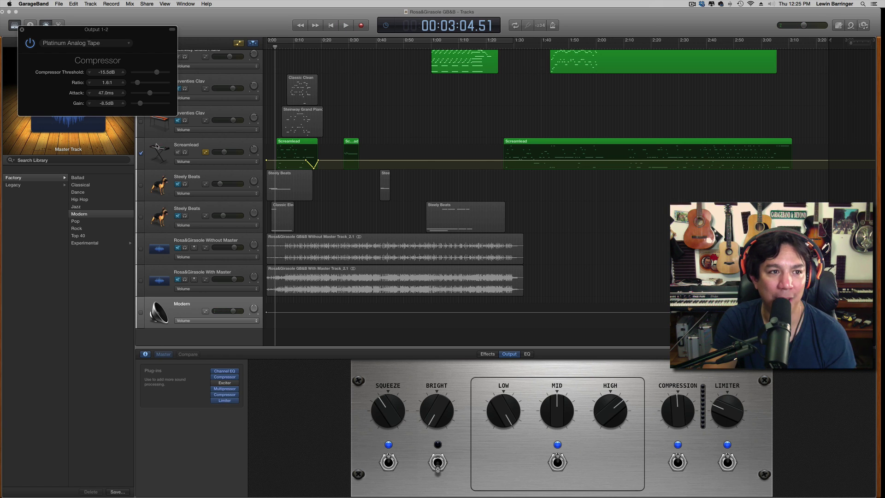
Step: Examine the Compressor's Compressor Tools presets around Platinum Analog Tape
click(119, 45)
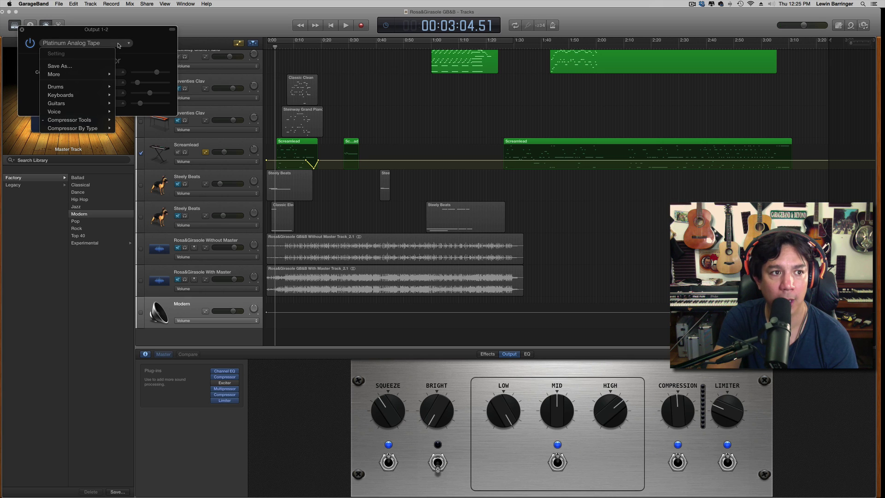
mouse_move(69, 121)
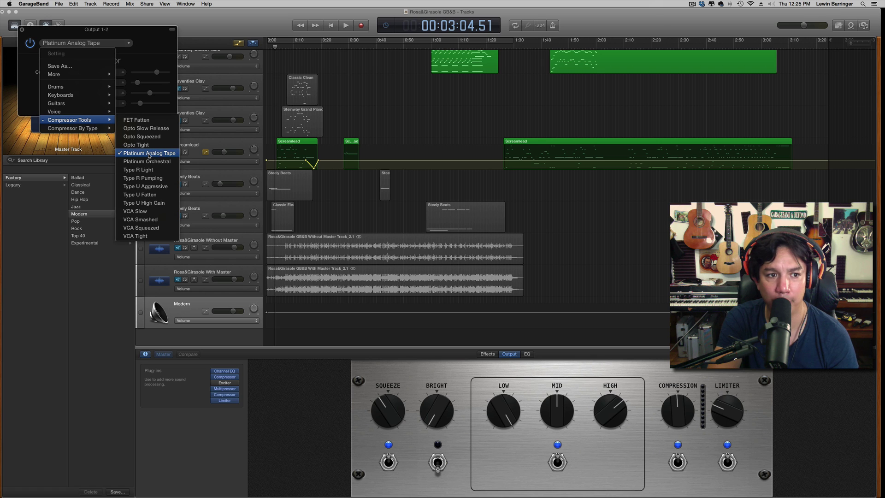
click(199, 23)
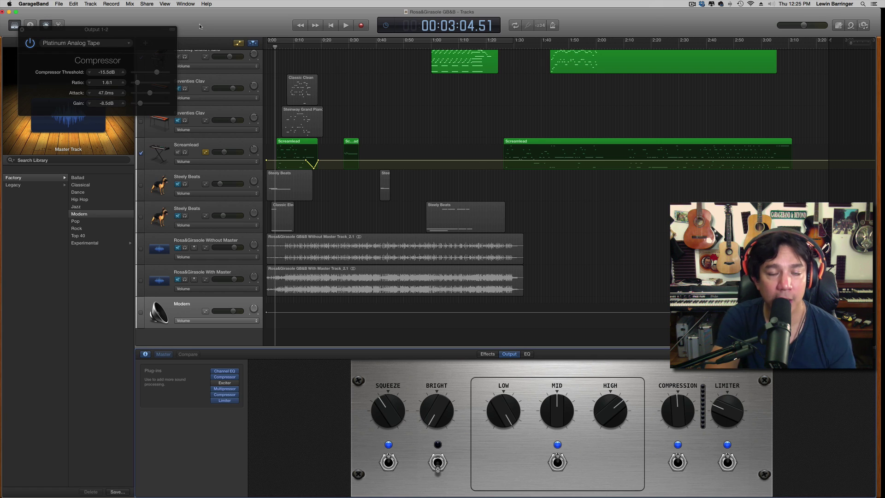
click(130, 44)
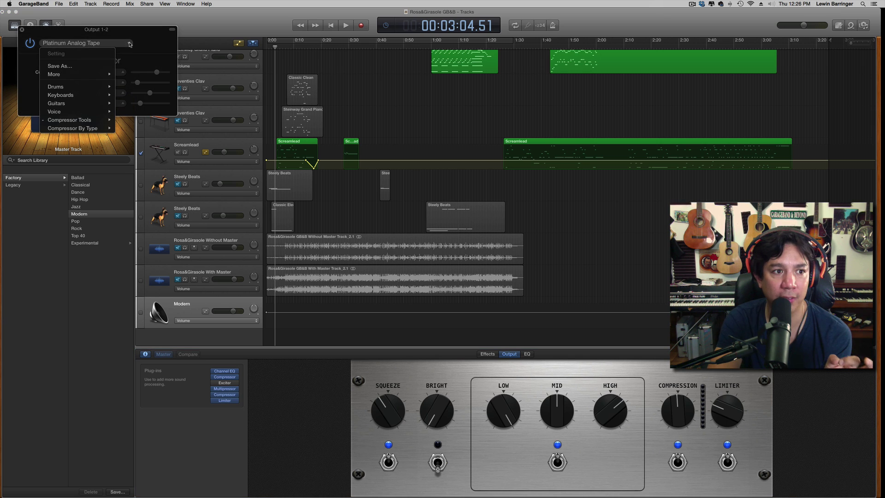
mouse_move(103, 122)
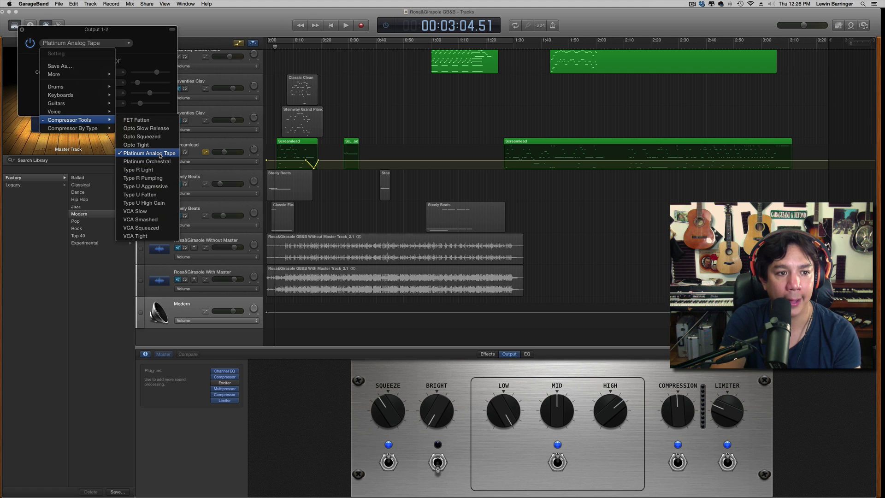
Step: Compare the first Compressor off and on twice while playing the song, stop playback and leave the Compressor enabled
click(222, 19)
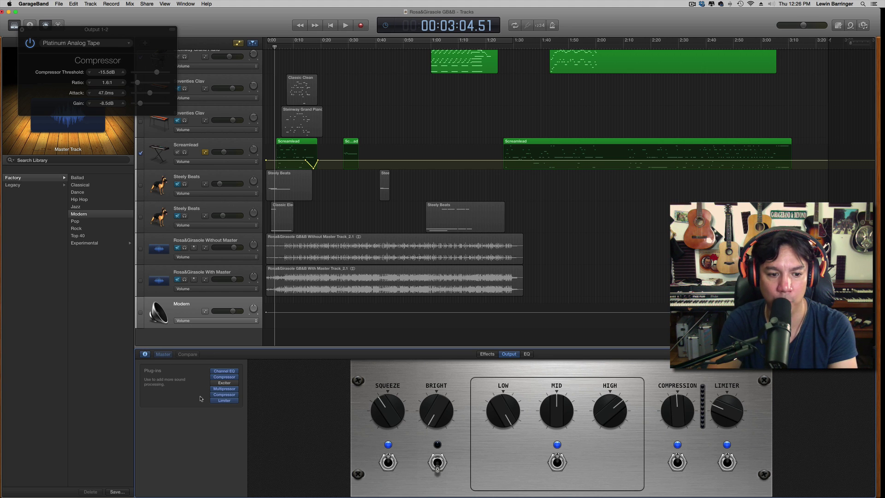
mouse_move(214, 379)
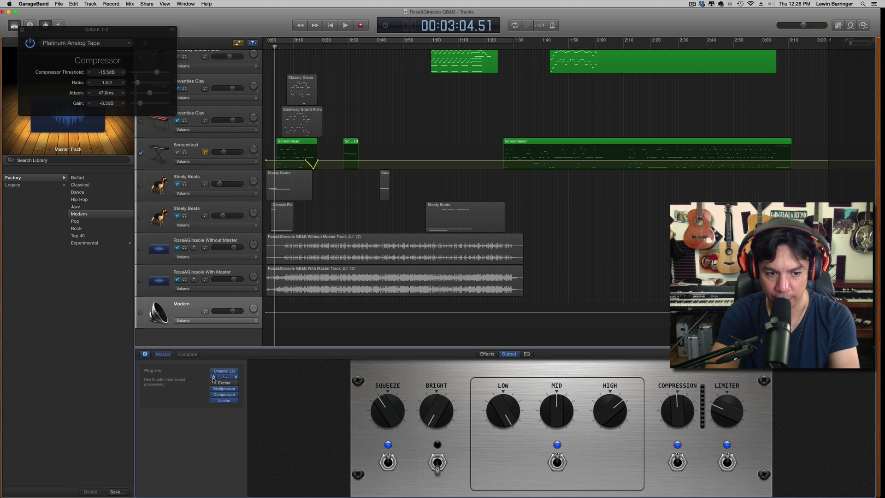
key(space)
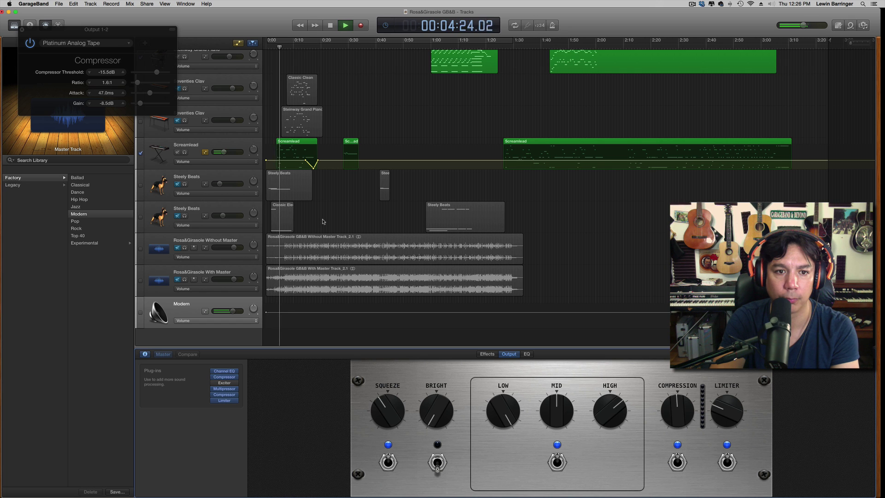
scroll(322, 222, up, 10)
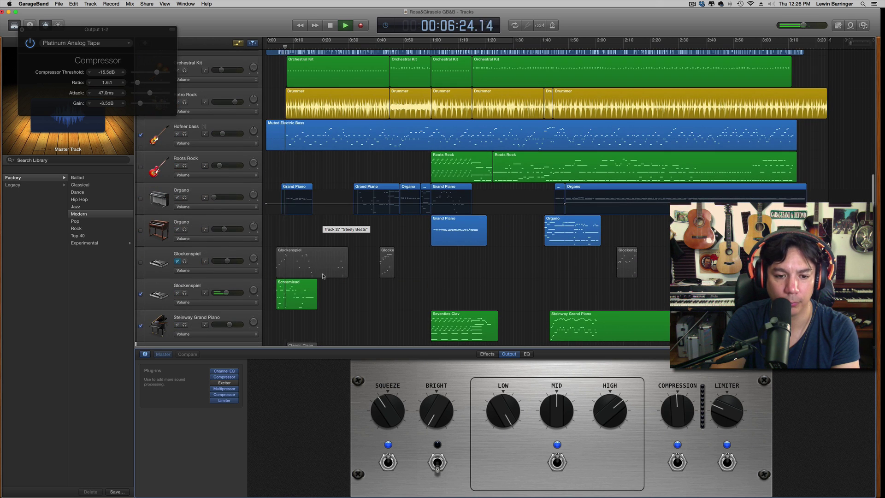
scroll(323, 275, down, 10)
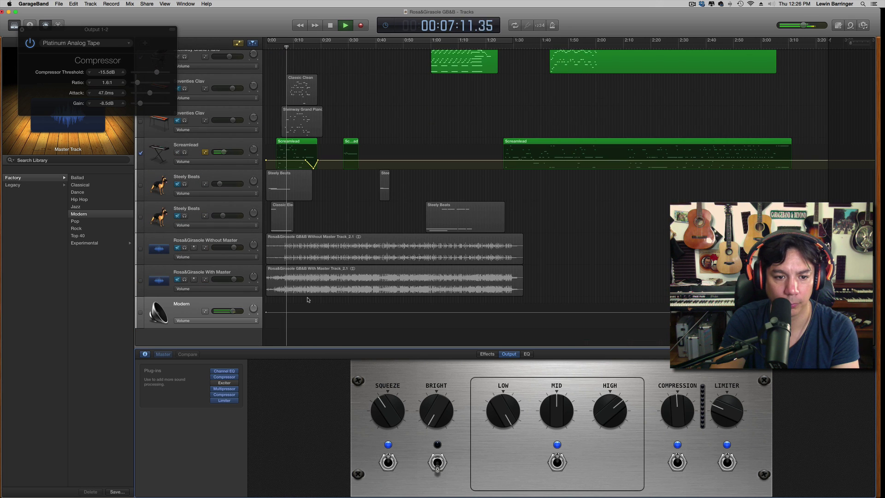
click(214, 378)
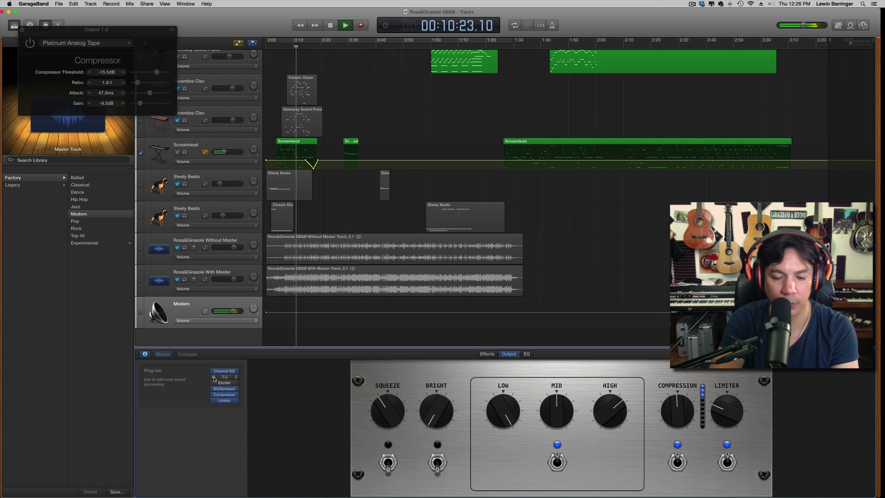
click(214, 377)
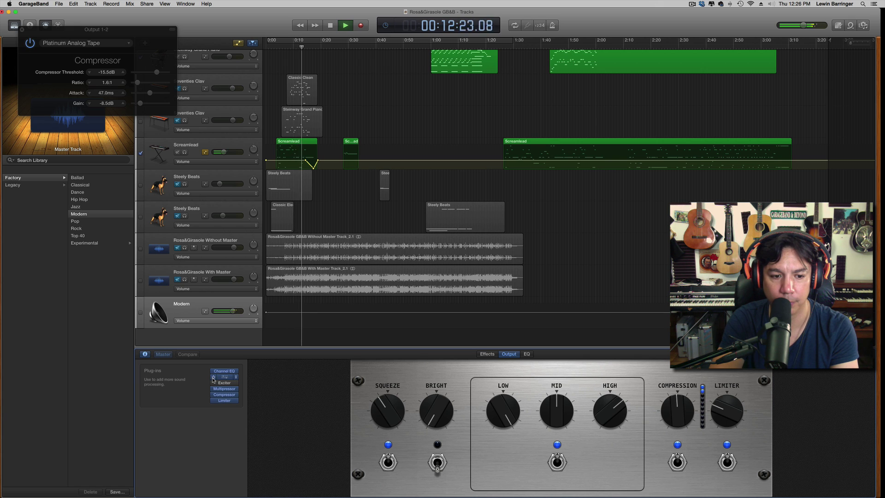
click(214, 377)
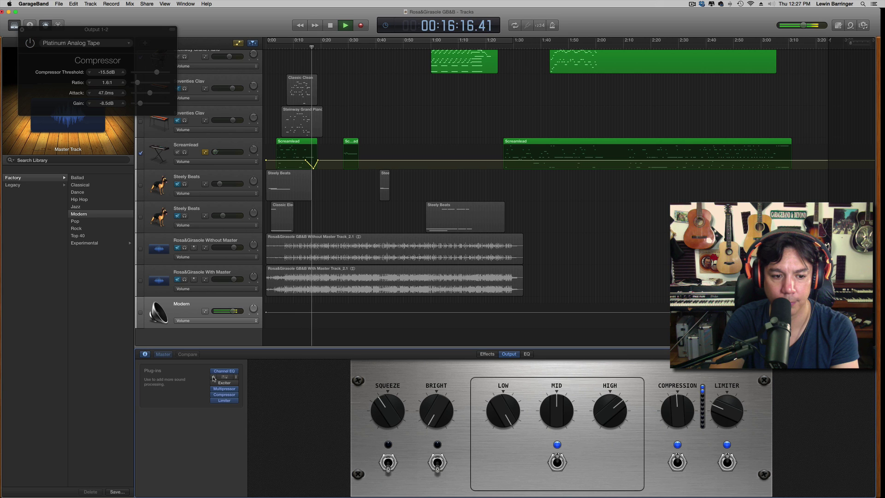
key(space)
click(214, 377)
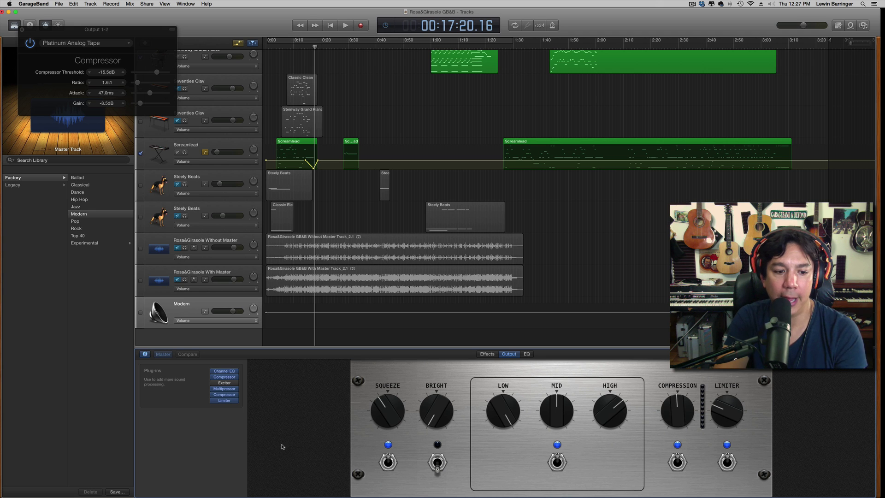
Step: Open the master track's Exciter, view its available presets without choosing one, and close the plug-in
click(224, 384)
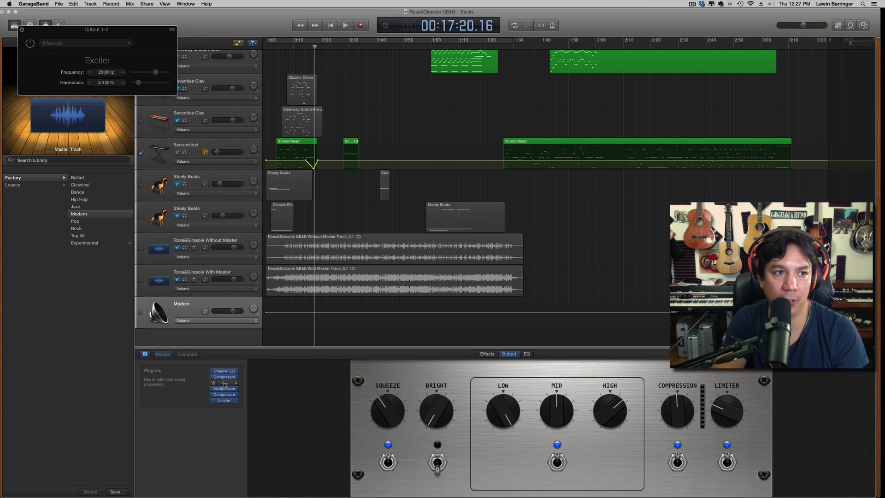
click(129, 43)
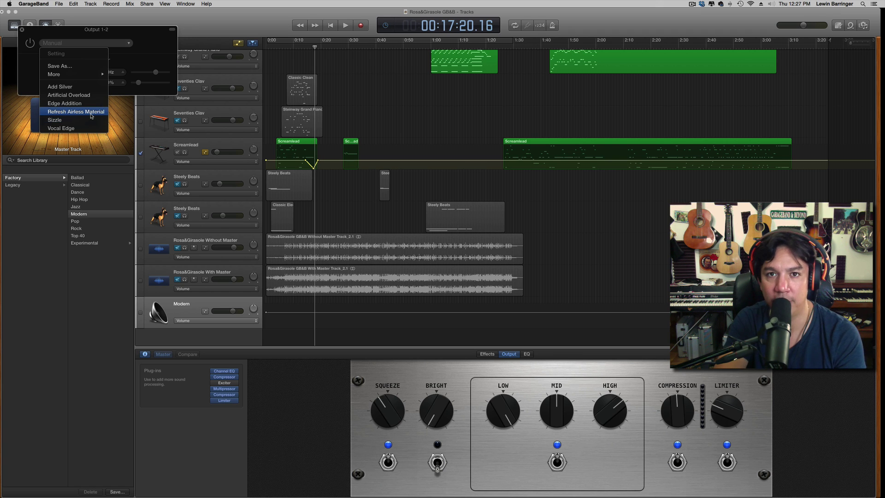
click(95, 33)
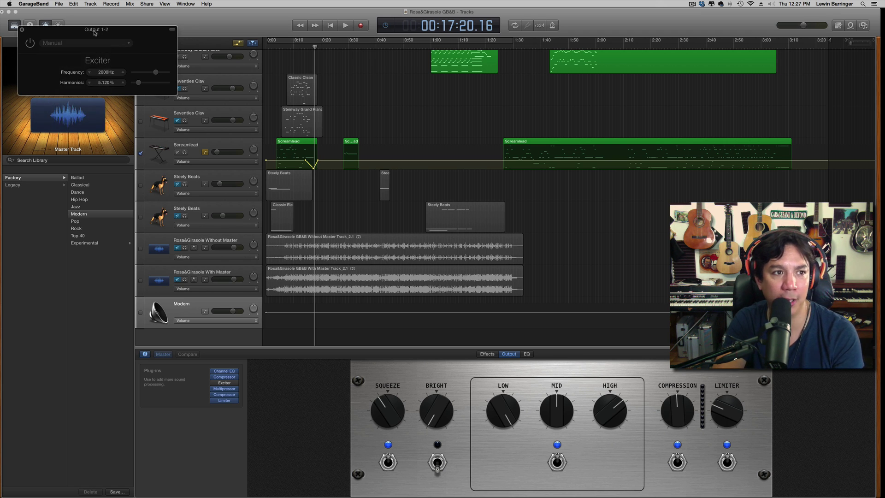
click(21, 30)
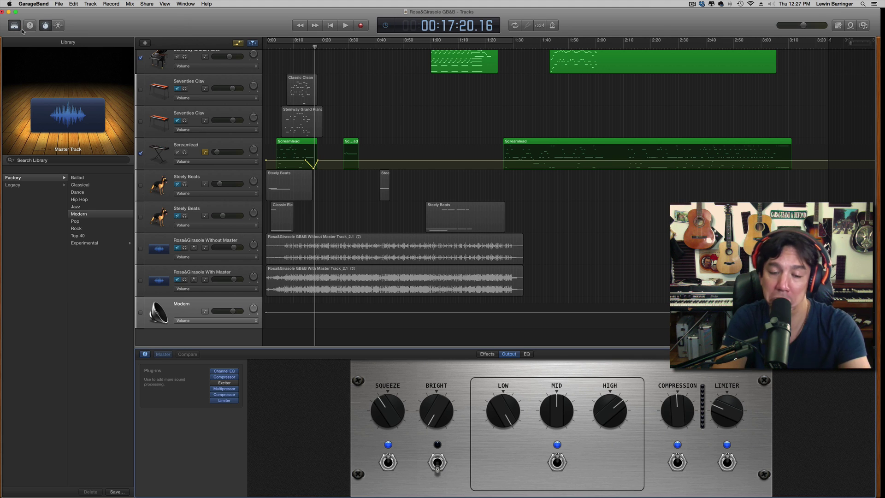
Step: Open the Multipressor, review its presets keeping Fast Attack 4-Band, look at its Master Gain and close the plug-in
click(225, 388)
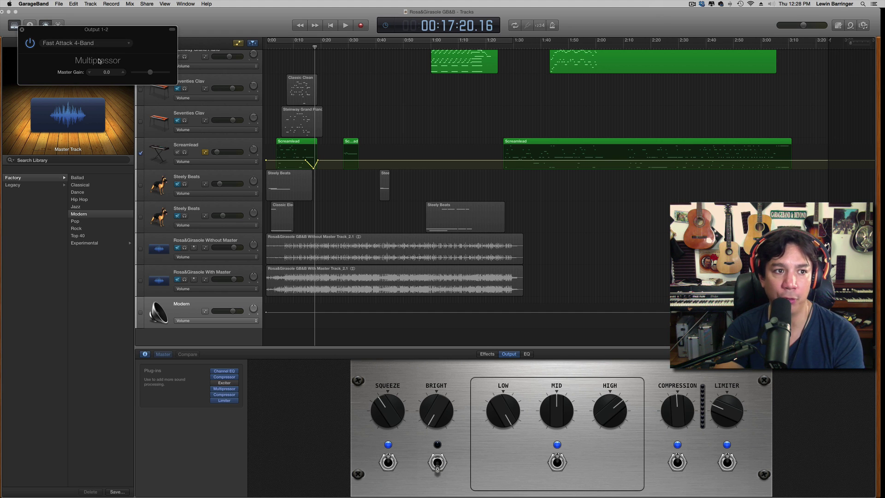
click(127, 44)
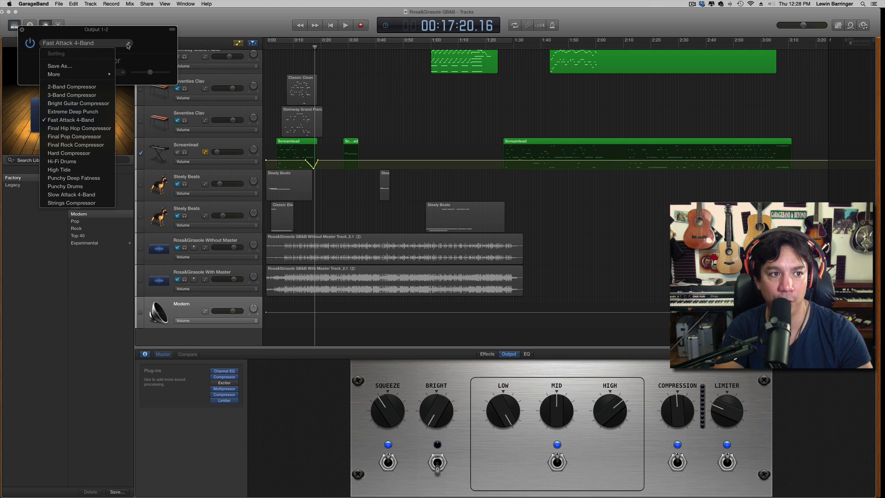
click(93, 123)
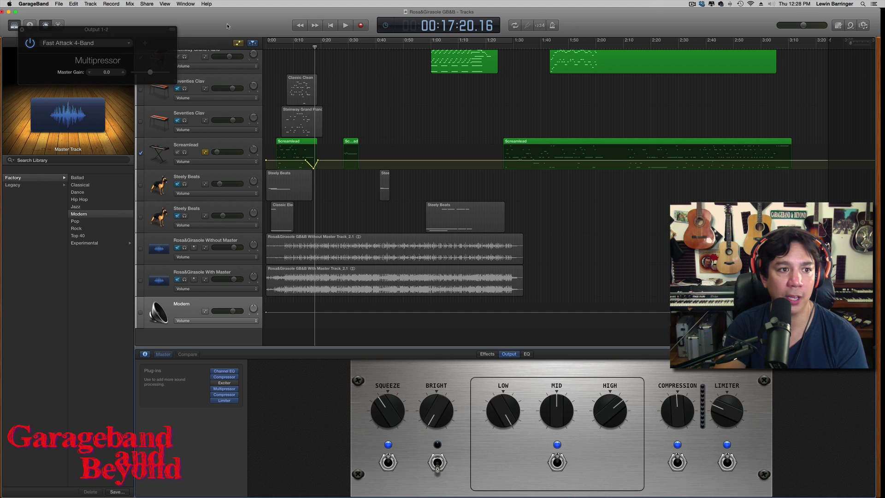
click(89, 74)
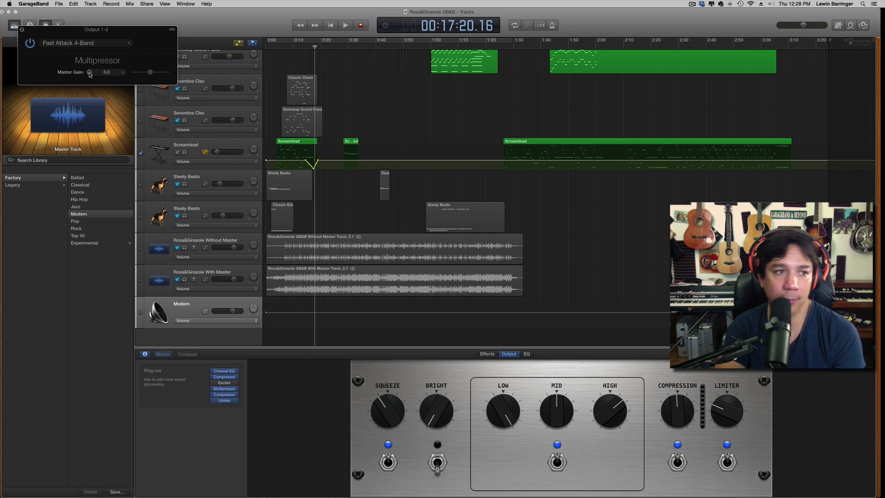
click(21, 30)
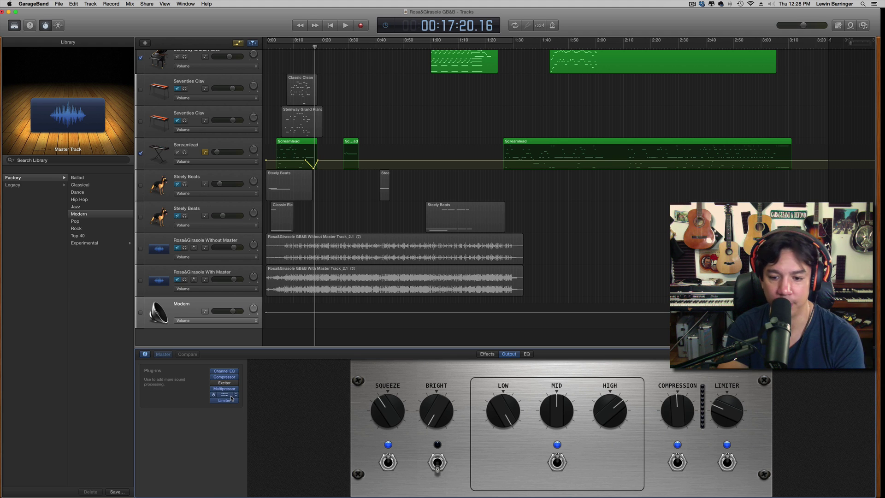
Step: Play a short passage and view the master's EQ and Master Echo, then adjust the LOW knob in the output controls
key(space)
key(space)
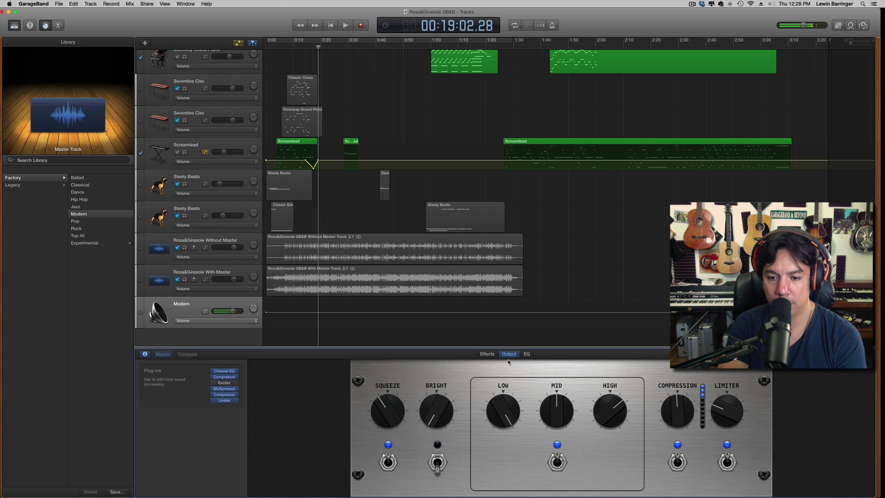
click(526, 354)
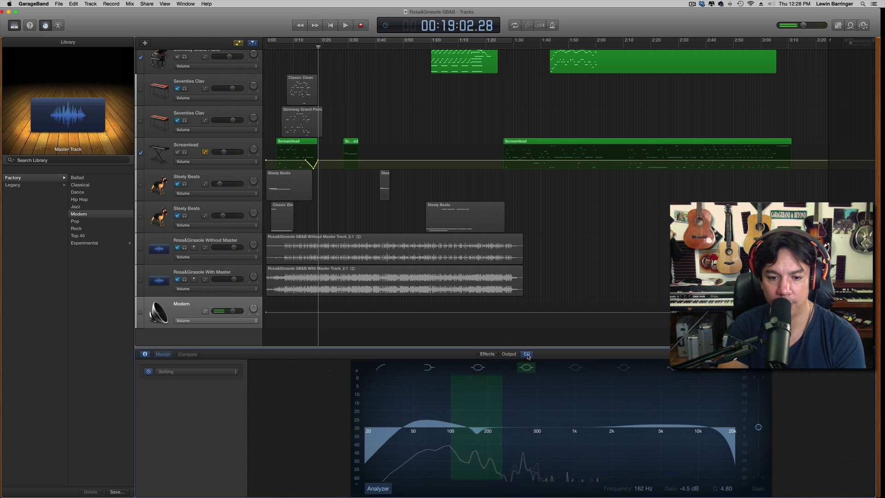
click(490, 355)
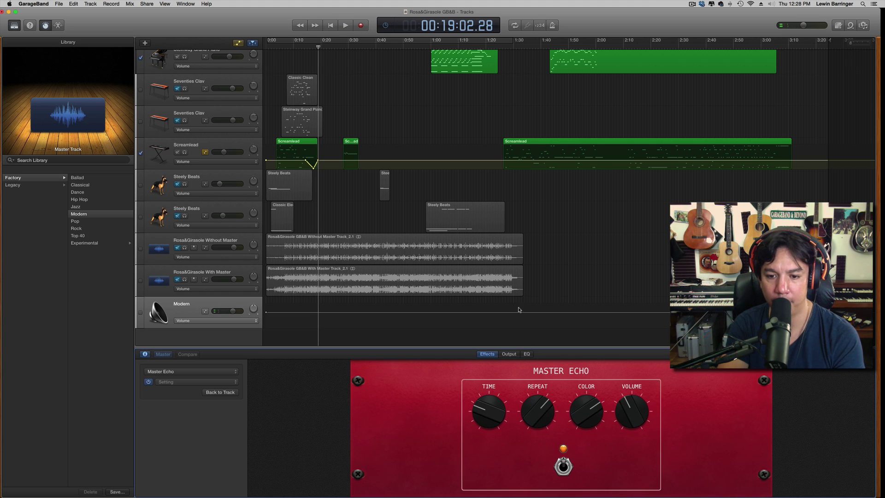
click(513, 357)
drag(489, 418, 491, 417)
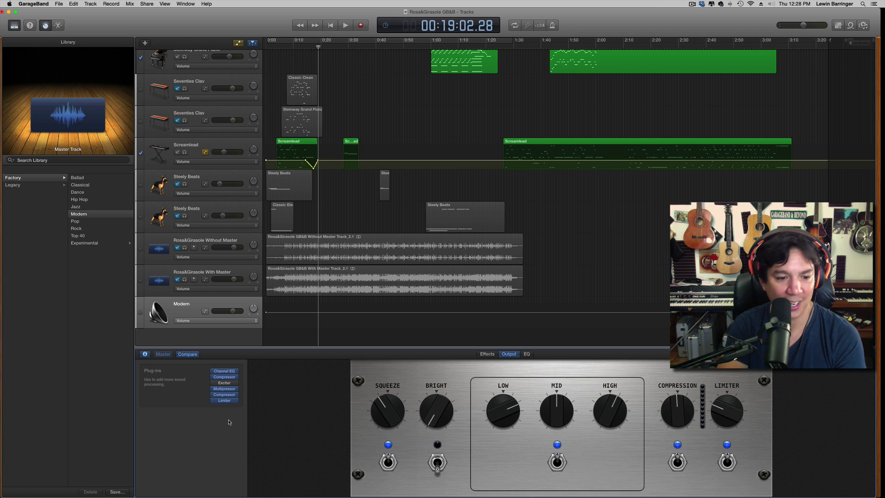
Step: Open the second Compressor and play the song while switching the output's COMPRESSION off and back on, then stop playback
mouse_move(226, 397)
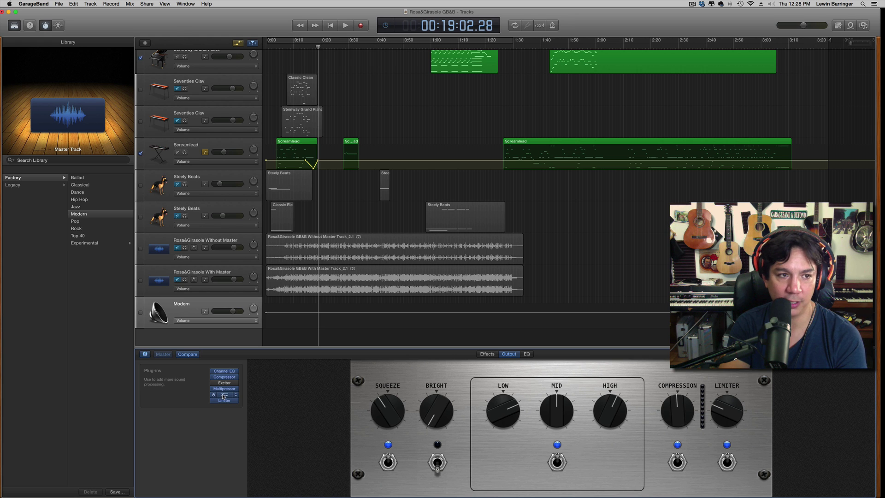
click(224, 396)
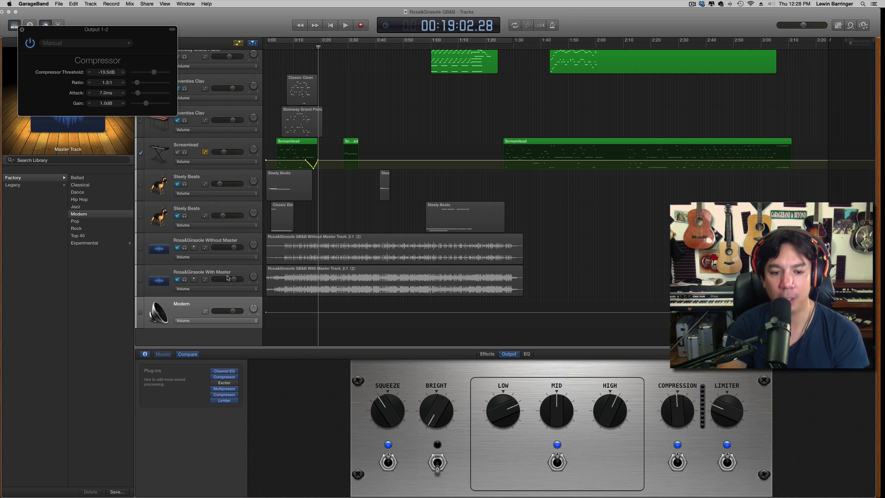
key(space)
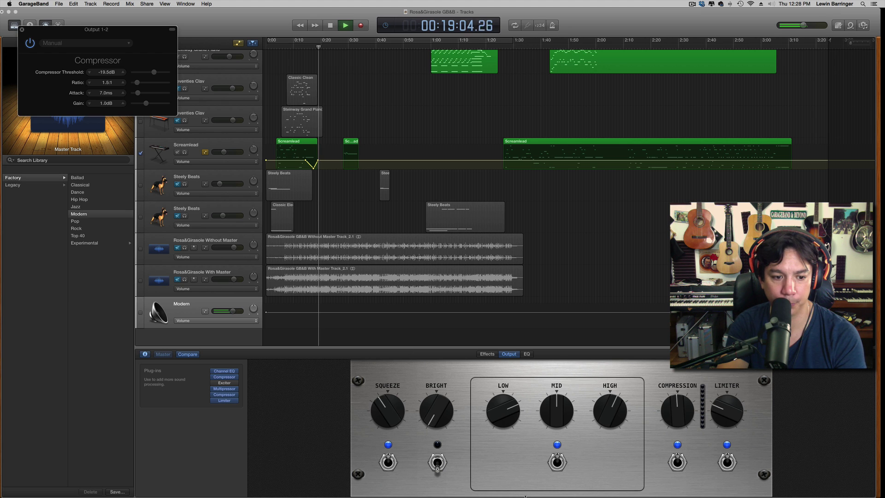
click(679, 461)
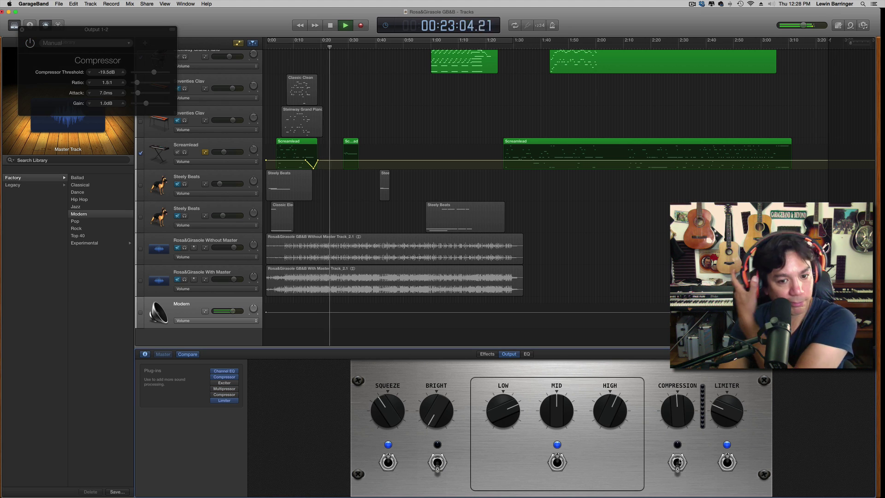
click(679, 461)
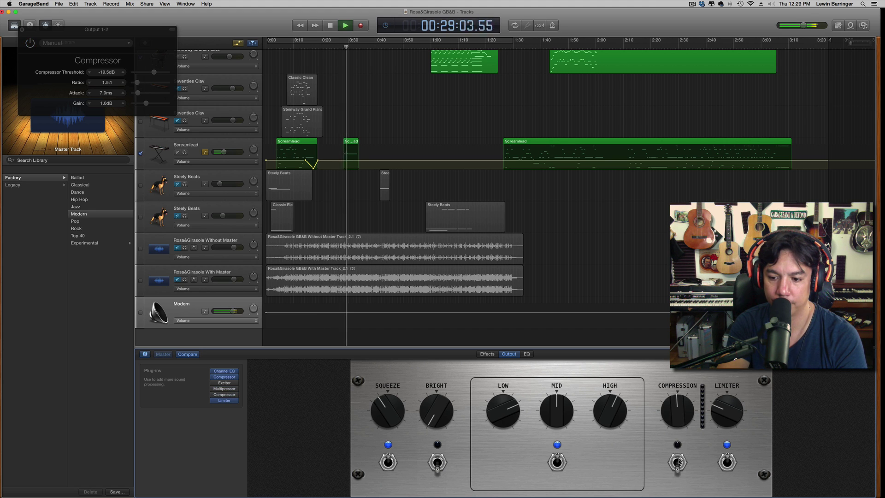
key(space)
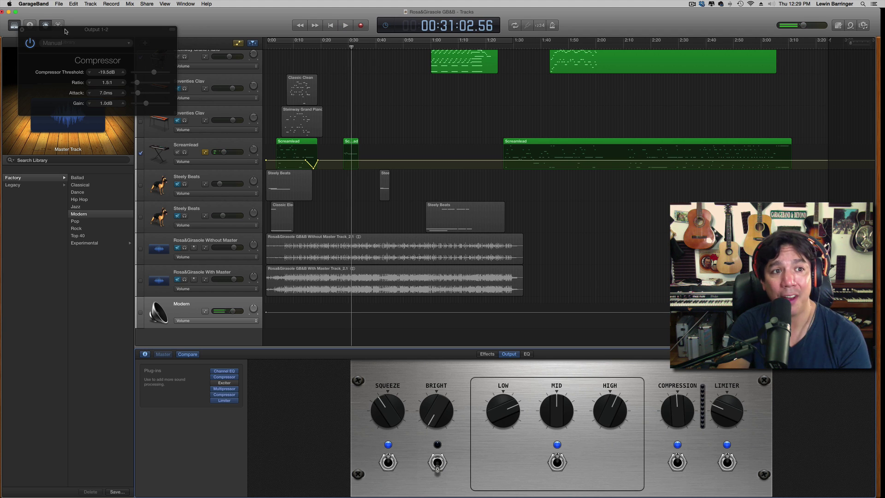
Step: Look through the second Compressor's preset categories and try its threshold at -21.0 dB before returning it to -19.5 dB
click(67, 43)
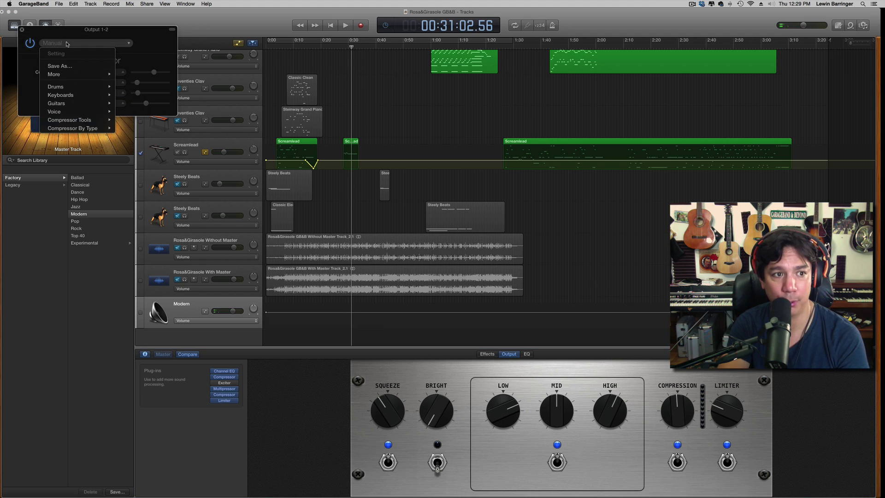
click(141, 32)
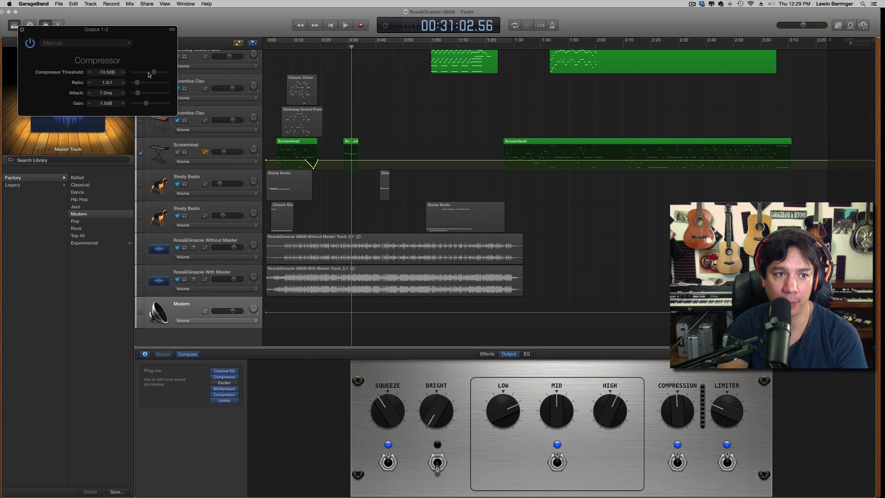
drag(154, 74, 154, 74)
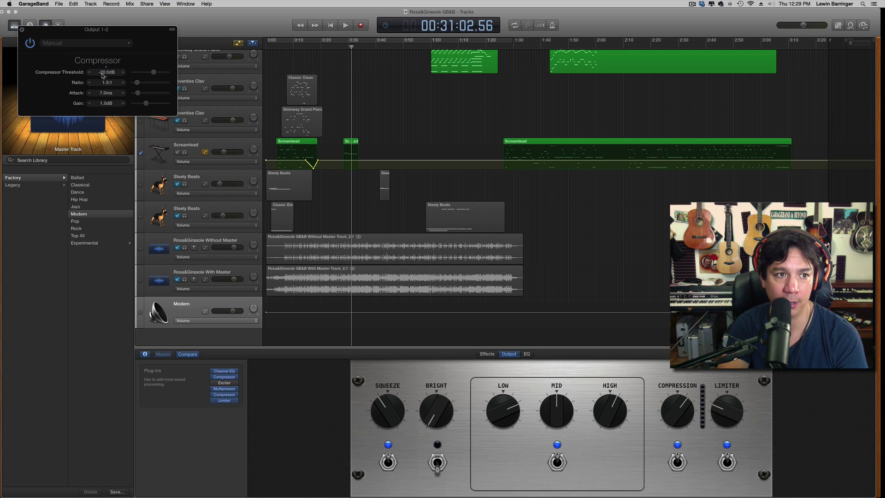
click(89, 73)
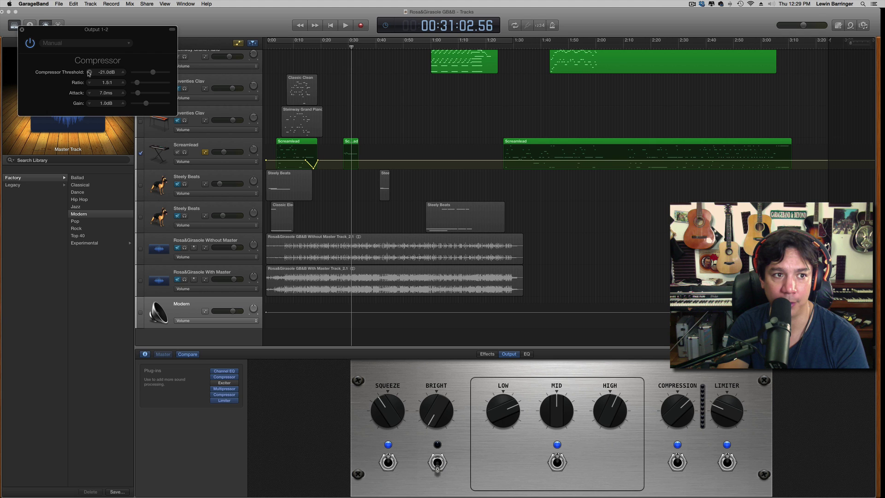
click(123, 72)
click(123, 72)
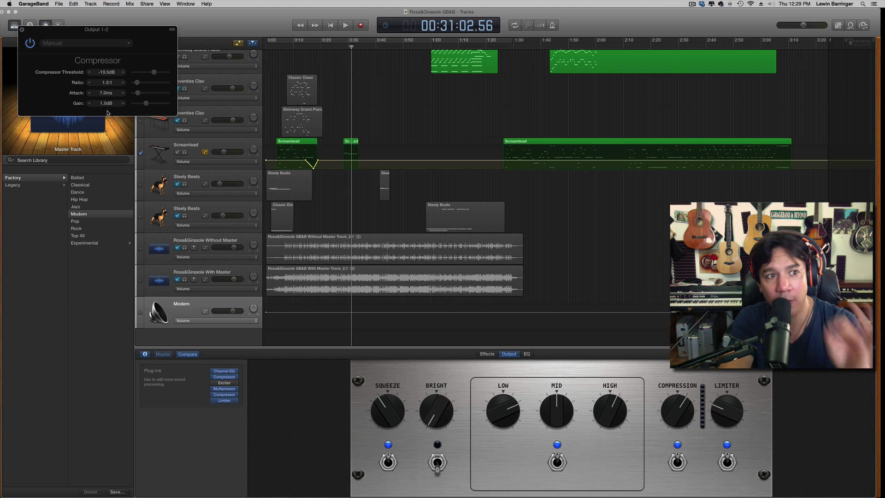
click(103, 44)
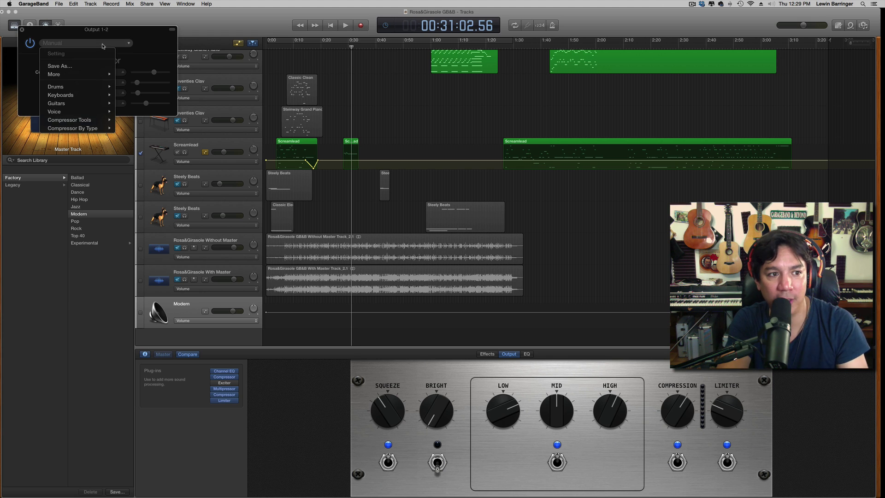
click(149, 40)
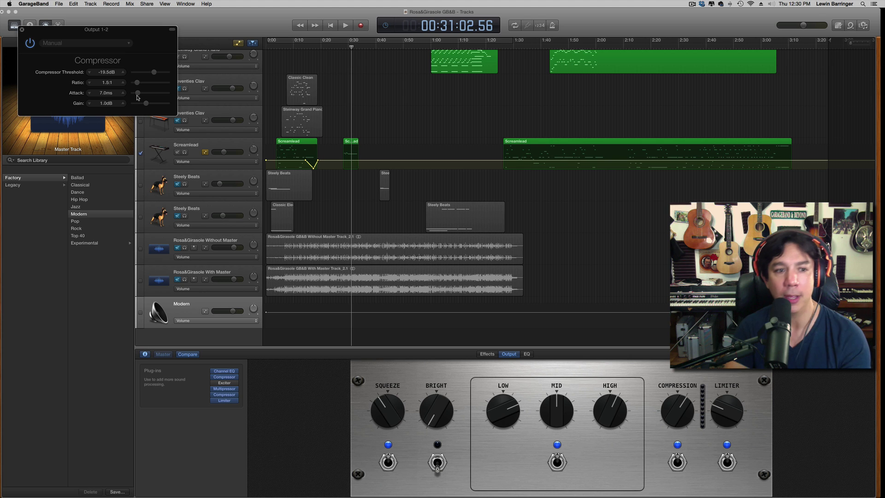
Step: Close the second Compressor and open the Limiter plug-in of the master track
click(21, 30)
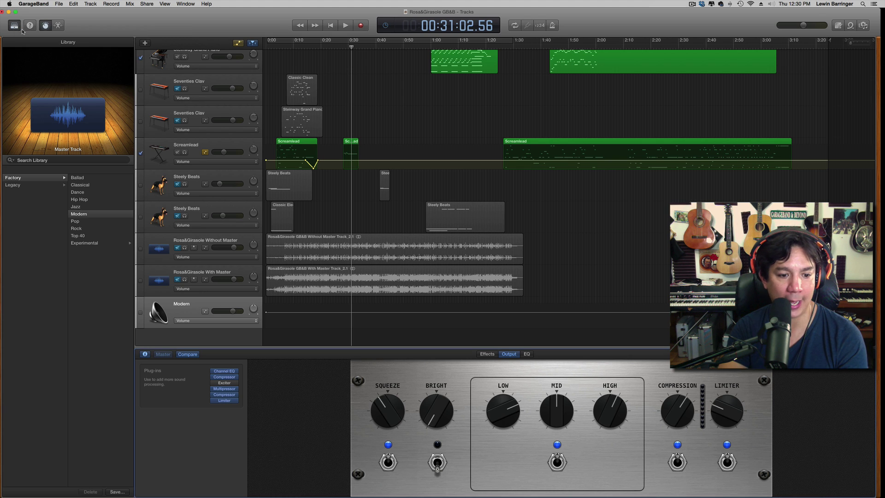
click(225, 401)
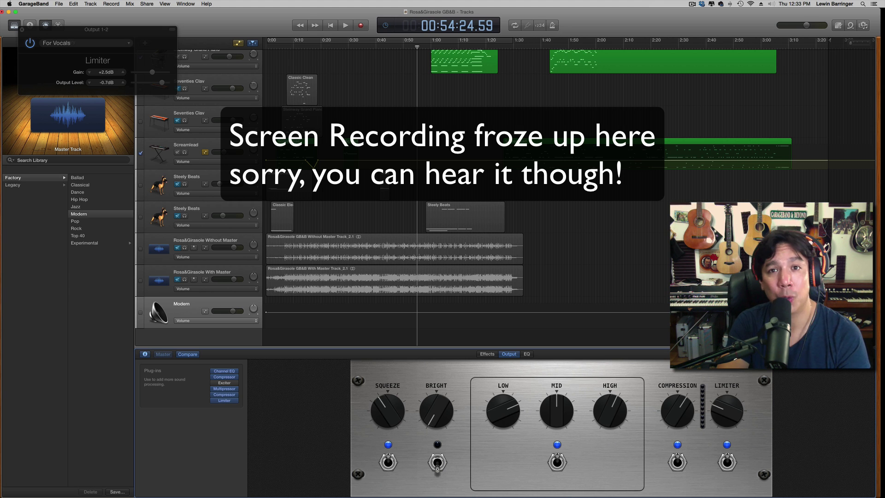
Step: Show the Without Master audio track in the editor and unmute both the Without Master and With Master tracks
click(229, 273)
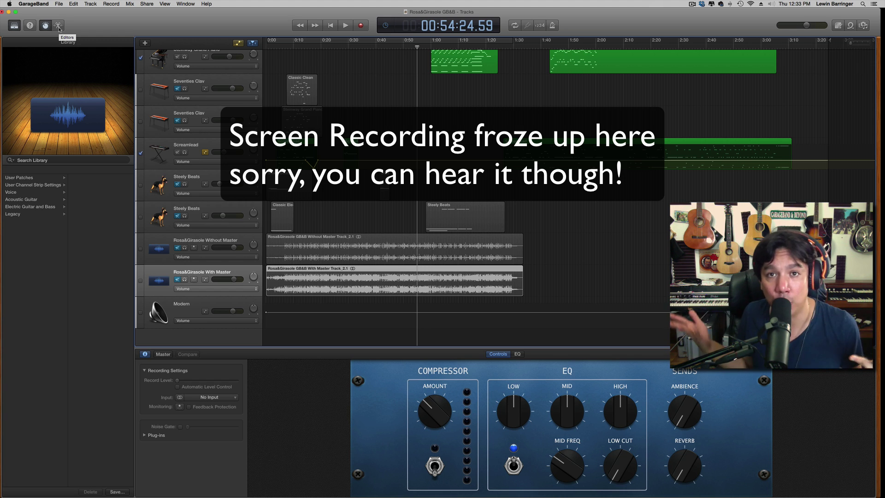
click(210, 242)
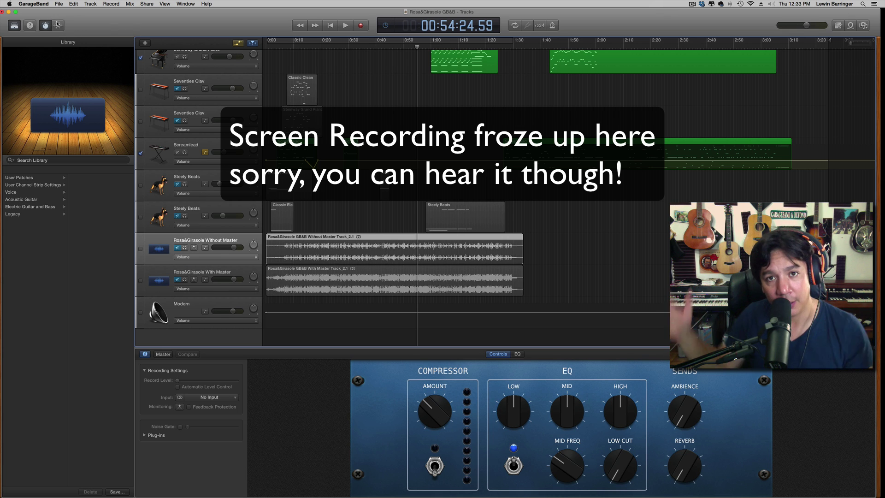
key(e)
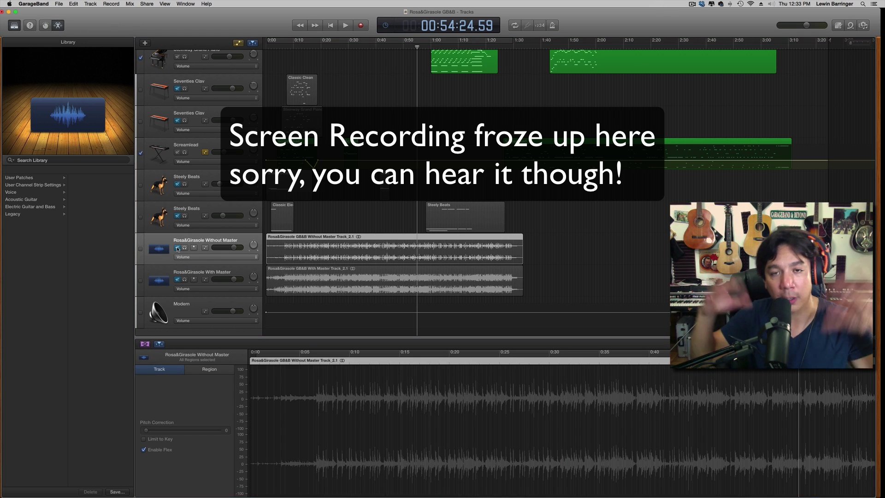
click(166, 255)
shift+click(177, 282)
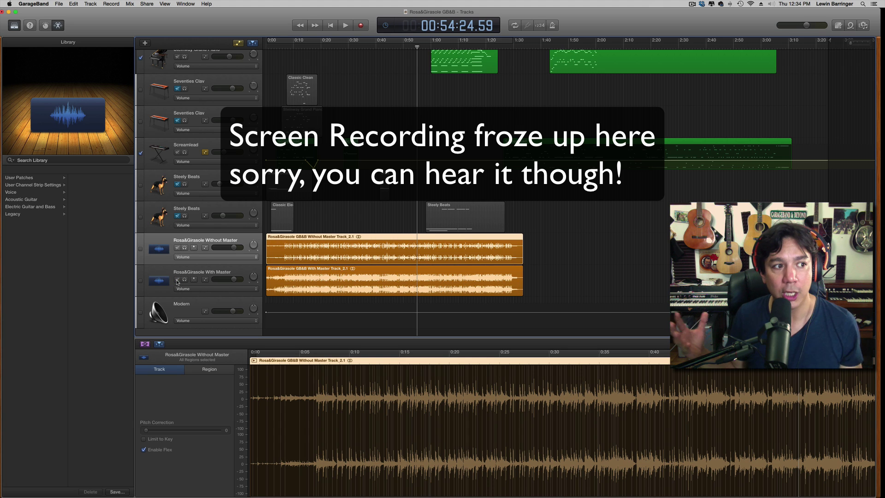